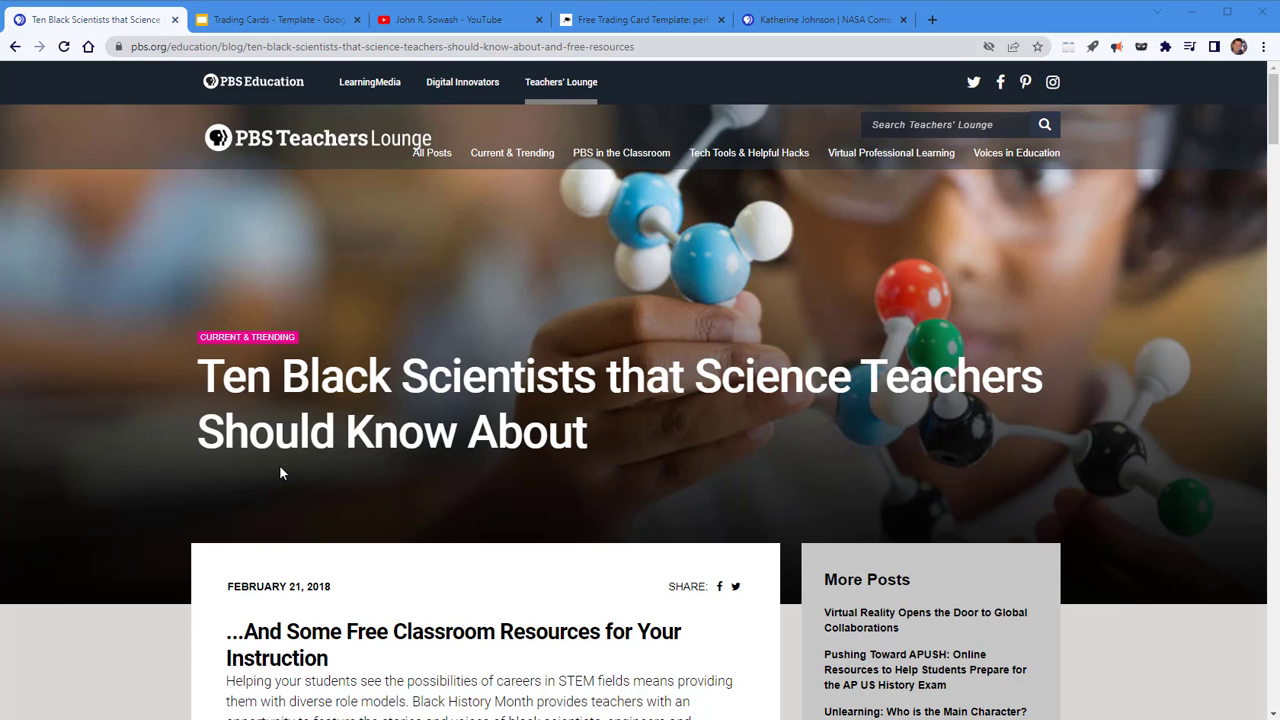
Scroll through the free trading card template article
{"action": "scroll", "coordinate": [282, 470], "scroll_direction": "down", "scroll_amount": 8}
{"action": "scroll", "coordinate": [299, 468], "scroll_direction": "down", "scroll_amount": 6}
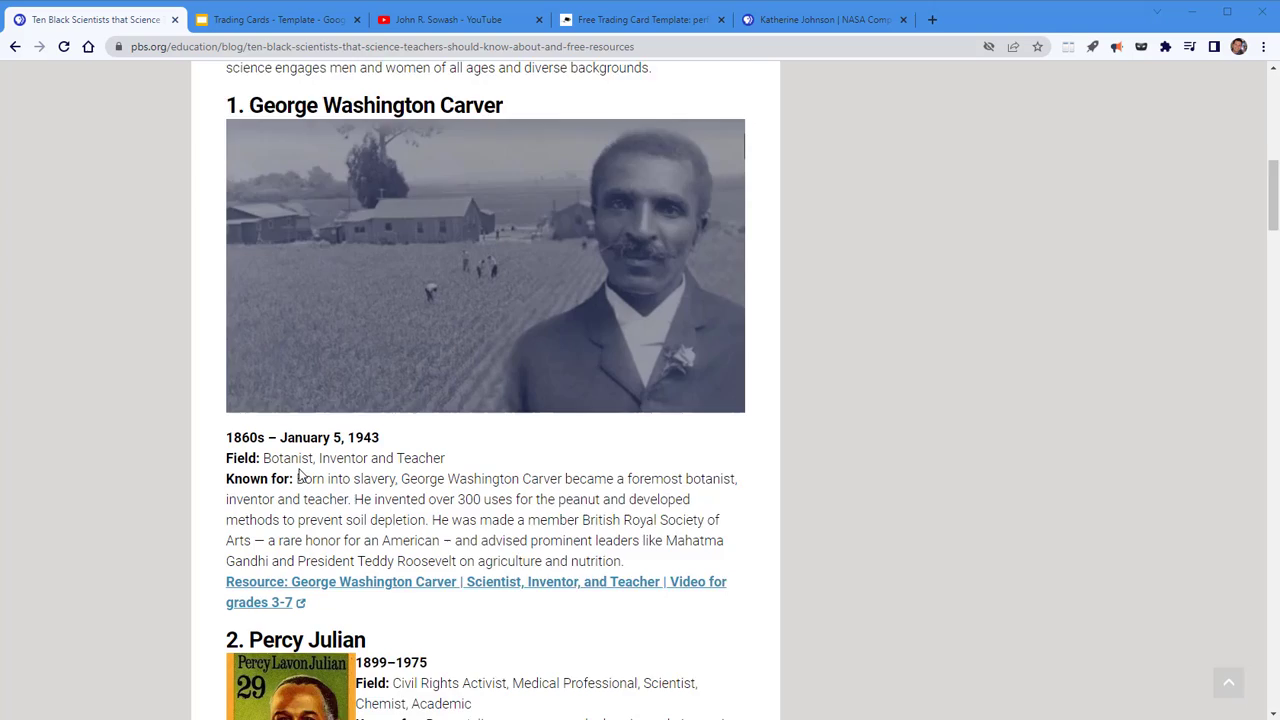
{"action": "scroll", "coordinate": [299, 468], "scroll_direction": "down", "scroll_amount": 12}
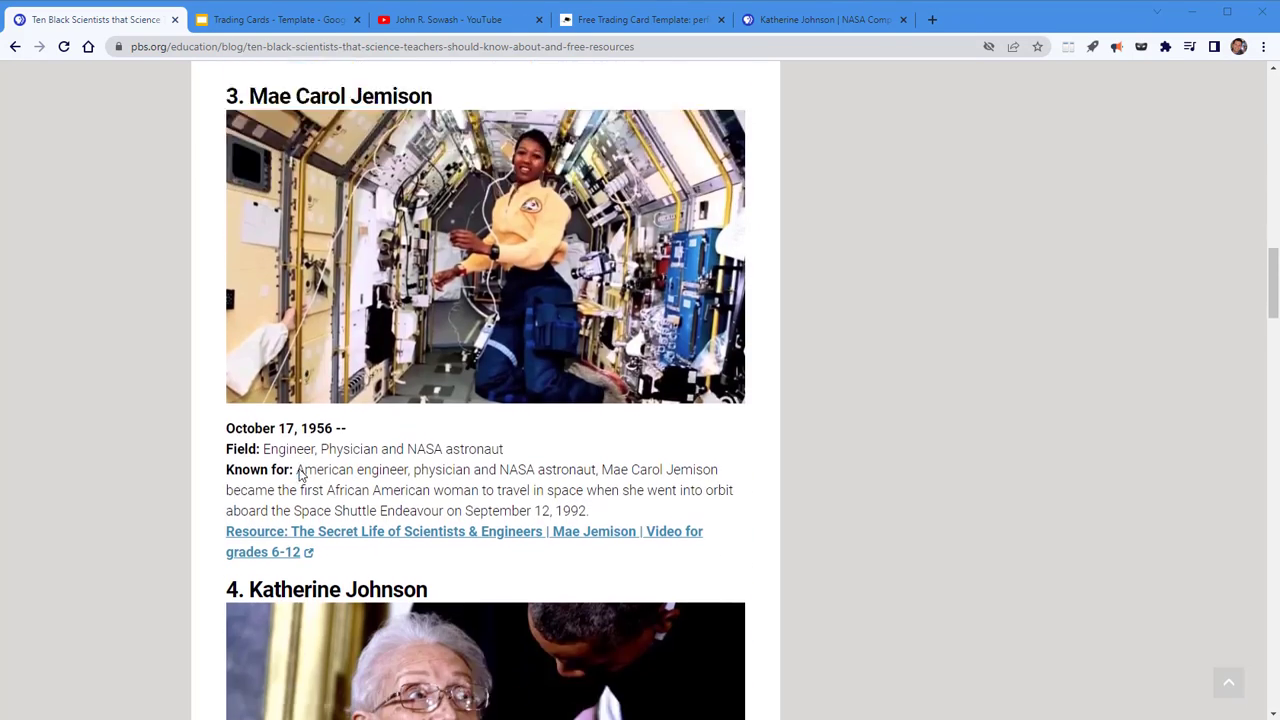
{"action": "scroll", "coordinate": [299, 468], "scroll_direction": "down", "scroll_amount": 2}
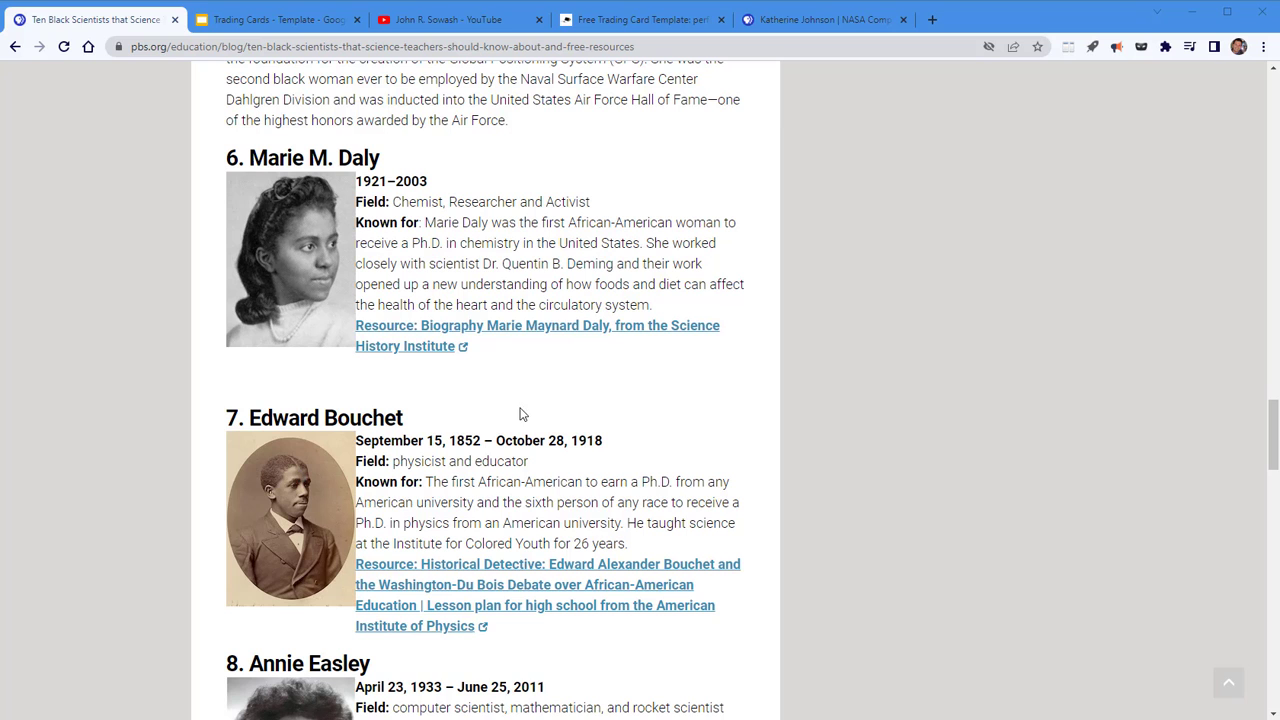
{"action": "scroll", "coordinate": [524, 445], "scroll_direction": "down", "scroll_amount": 2}
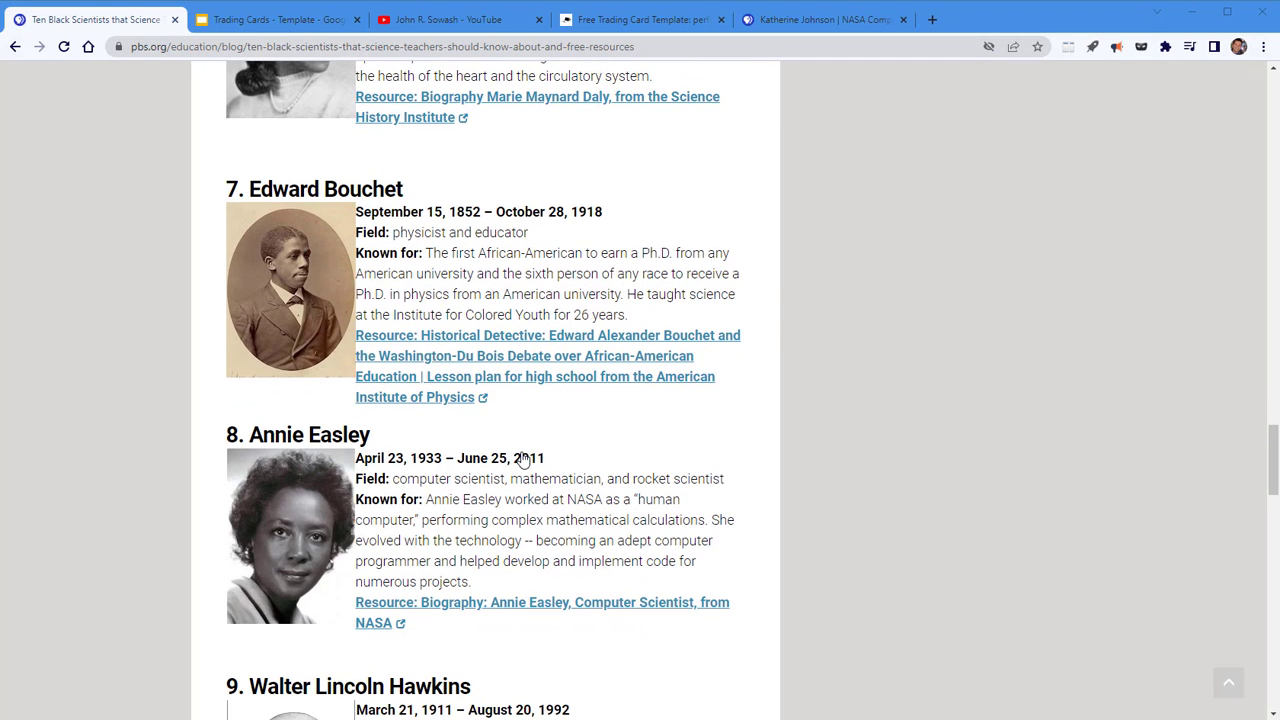
{"action": "scroll", "coordinate": [524, 458], "scroll_direction": "up", "scroll_amount": 10}
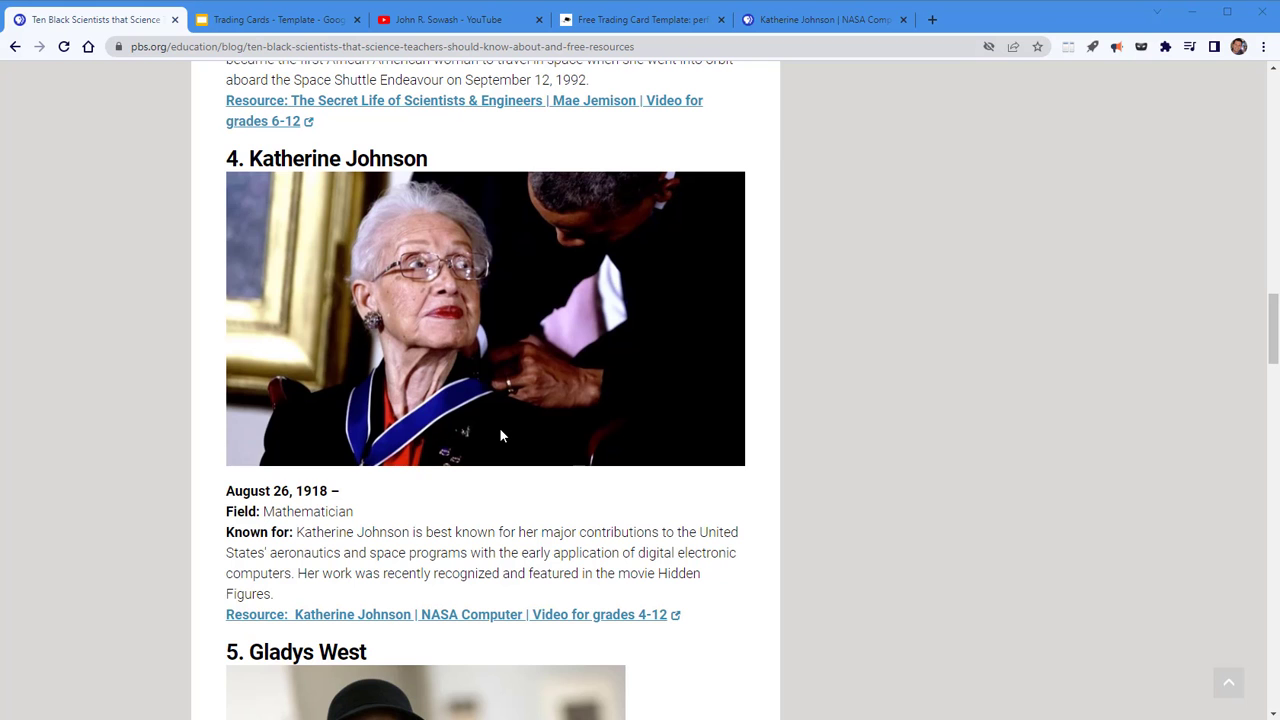
{"action": "scroll", "coordinate": [726, 402], "scroll_direction": "up", "scroll_amount": 7}
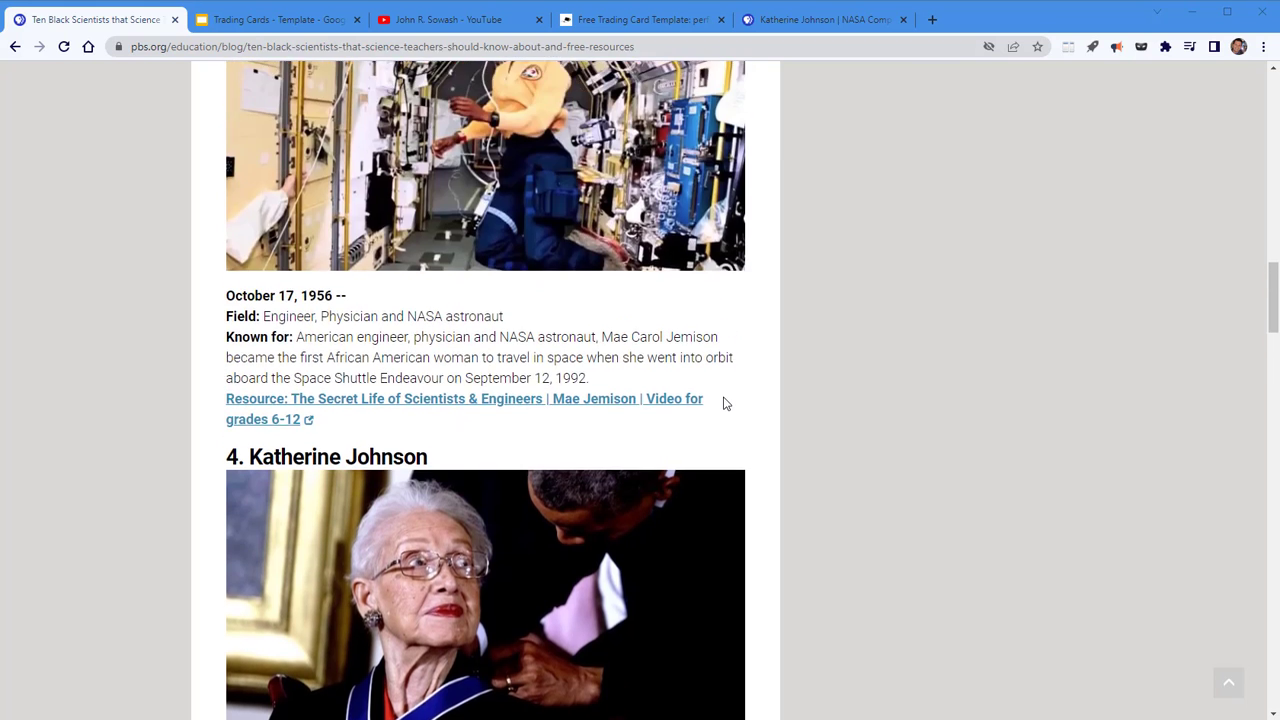
{"action": "scroll", "coordinate": [726, 402], "scroll_direction": "up", "scroll_amount": 15}
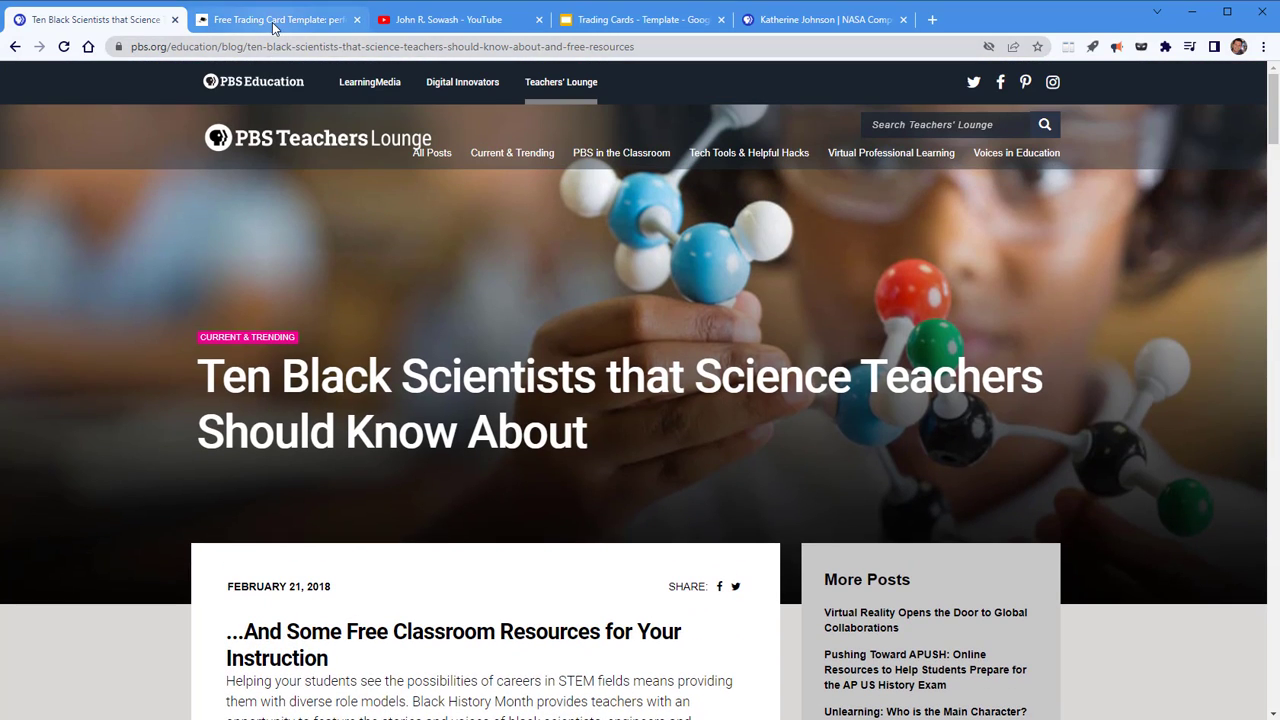
{"action": "left_click", "coordinate": [272, 25]}
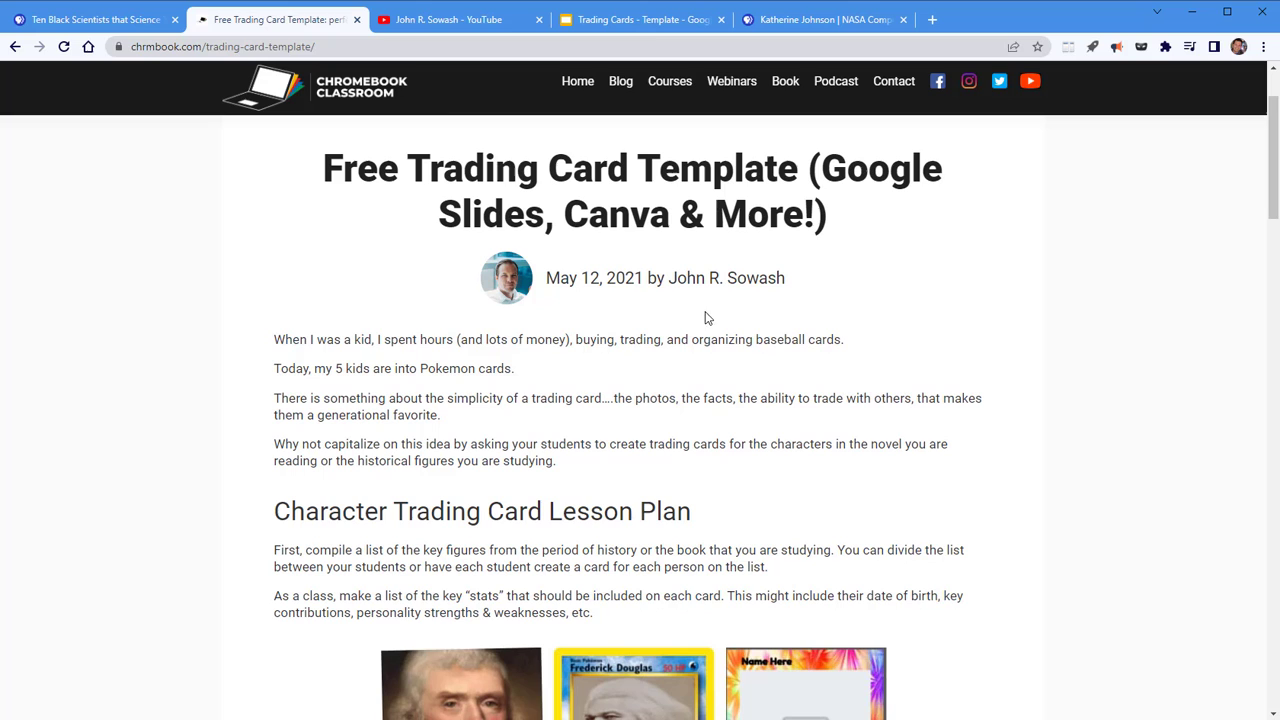
Check the template author's YouTube channel, then switch to the Trading Cards - Template presentation
{"action": "left_click", "coordinate": [428, 30]}
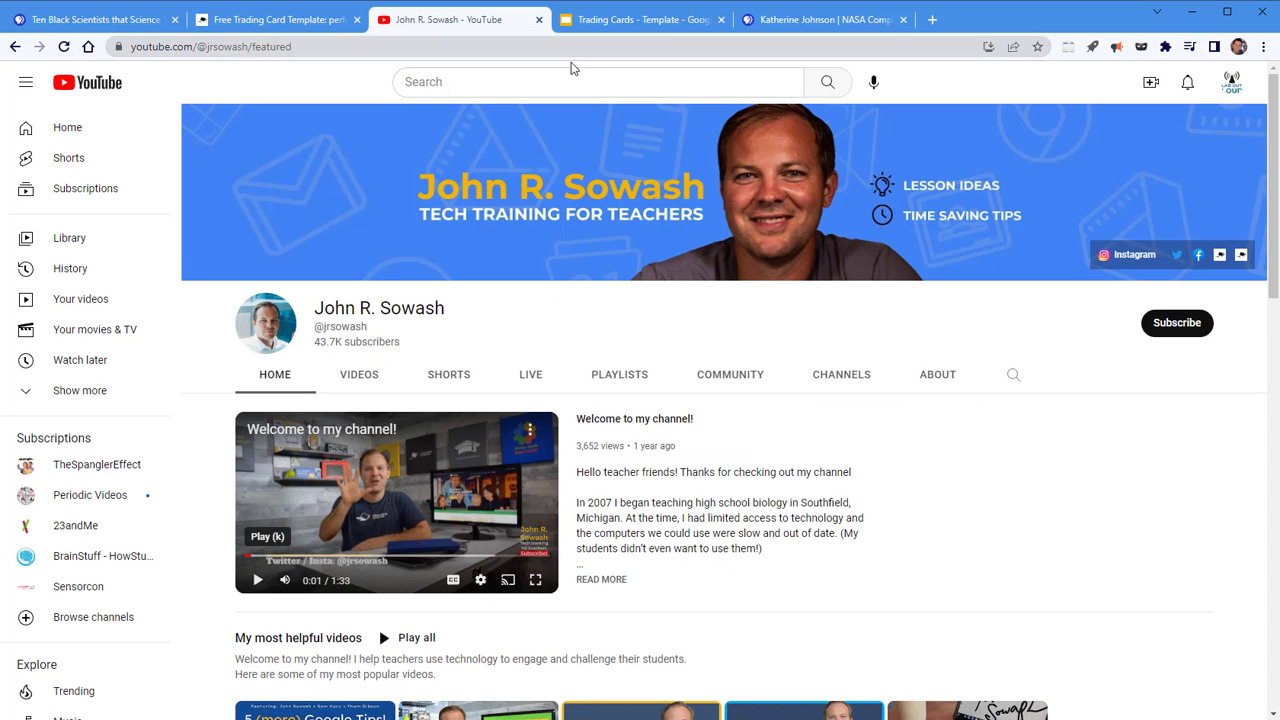
{"action": "left_click", "coordinate": [264, 26]}
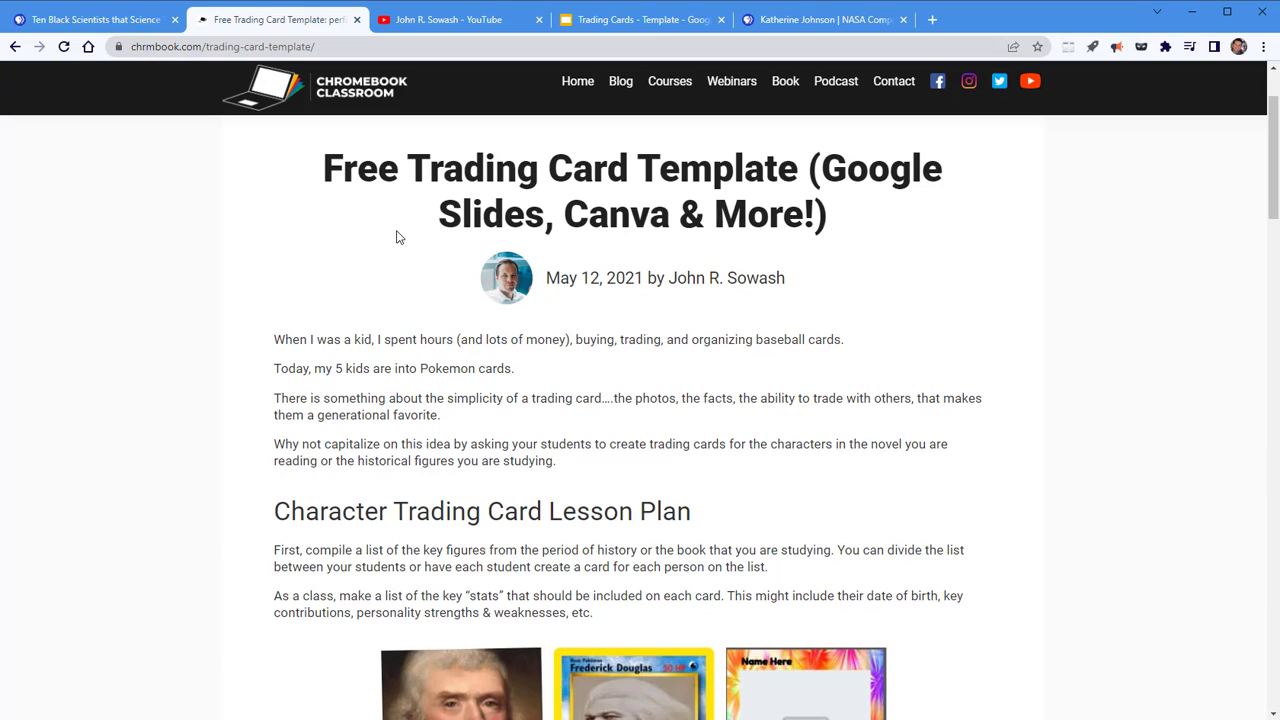
{"action": "left_click", "coordinate": [648, 24]}
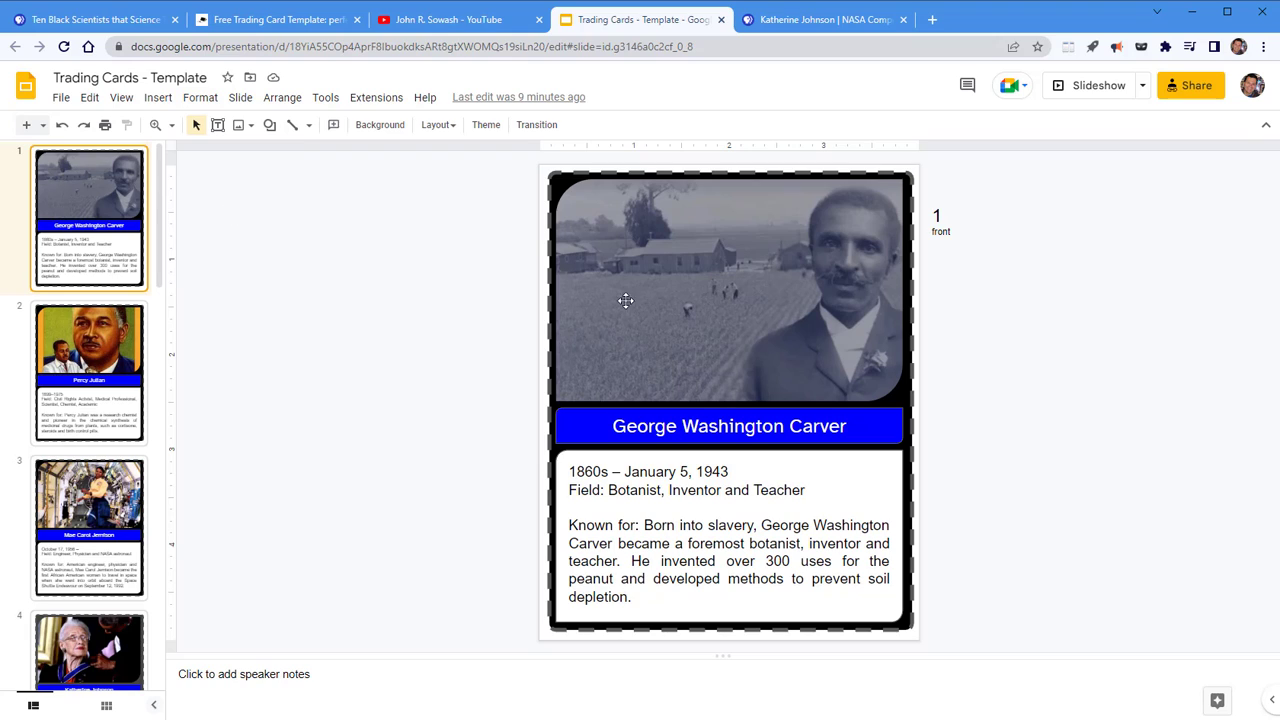
{"action": "left_click", "coordinate": [747, 321]}
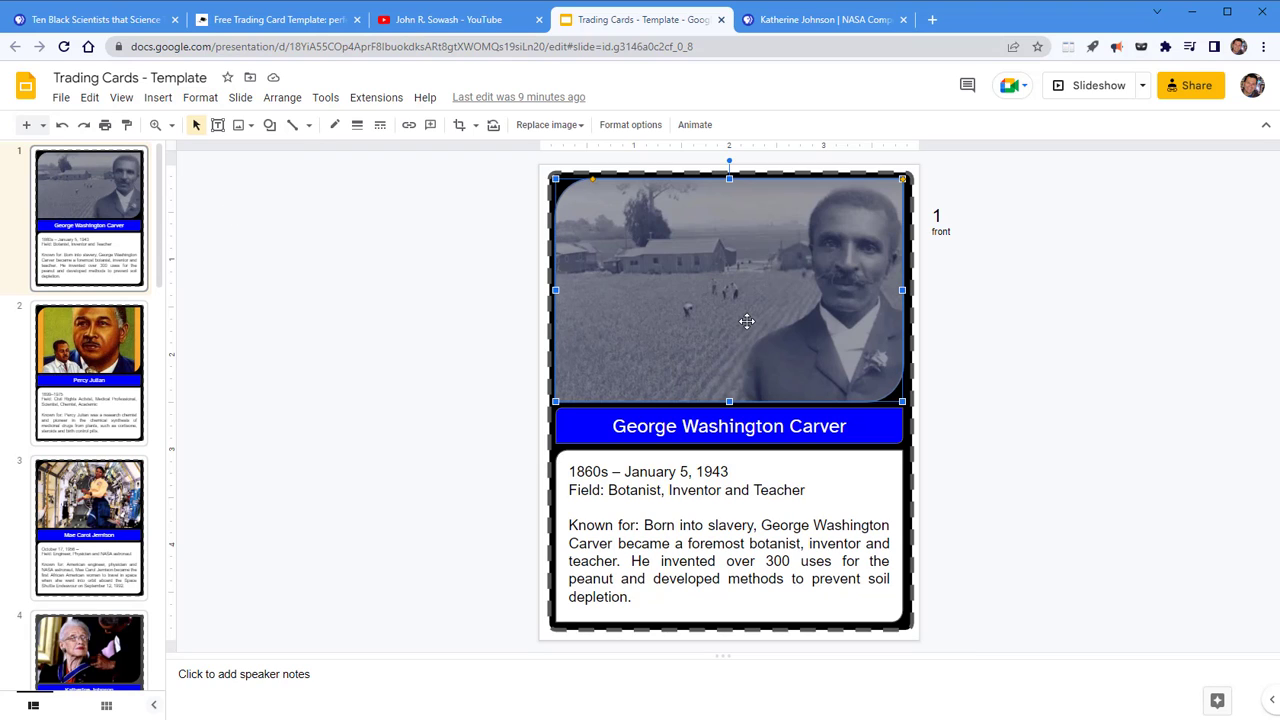
{"action": "right_click", "coordinate": [670, 303]}
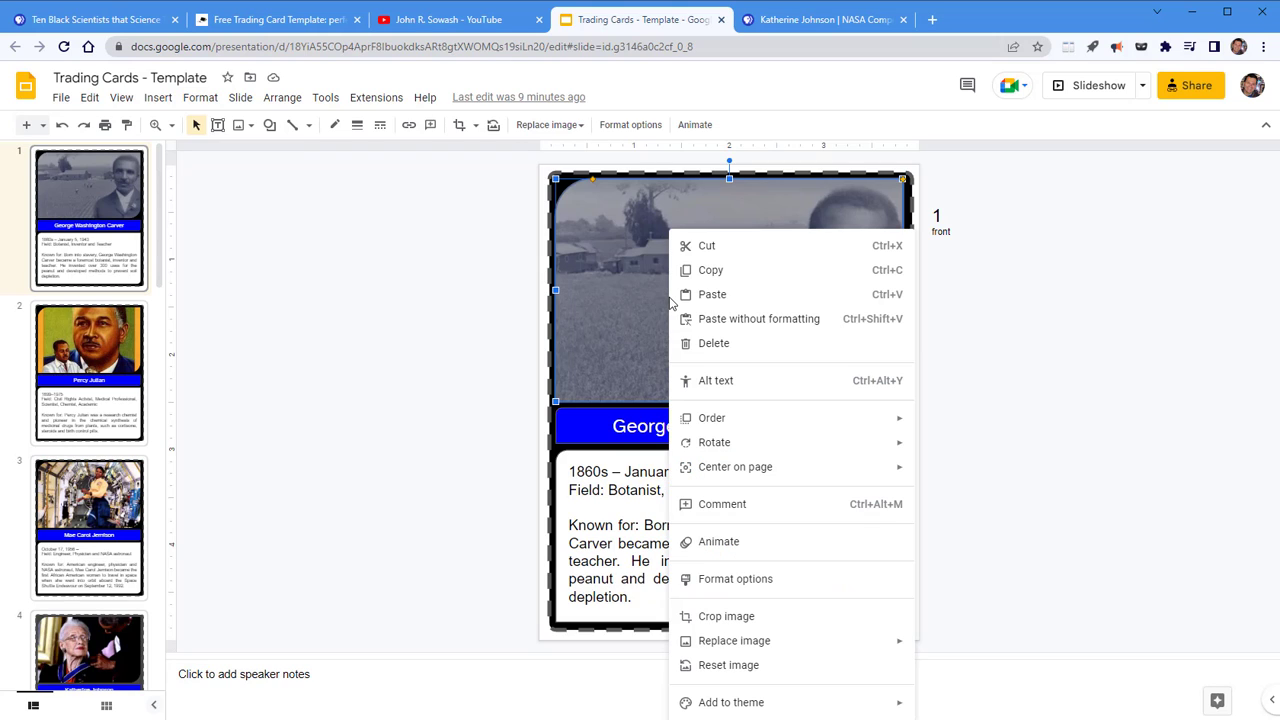
{"action": "mouse_move", "coordinate": [738, 648]}
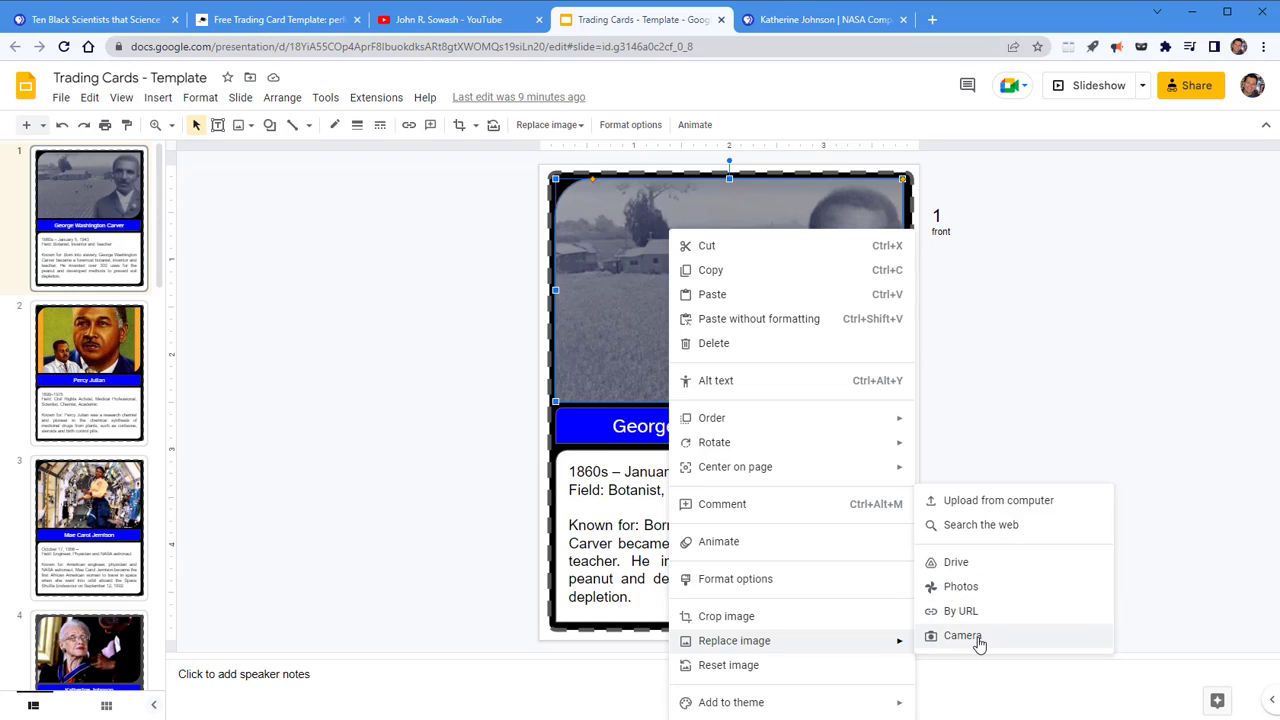
{"action": "left_click", "coordinate": [1069, 342]}
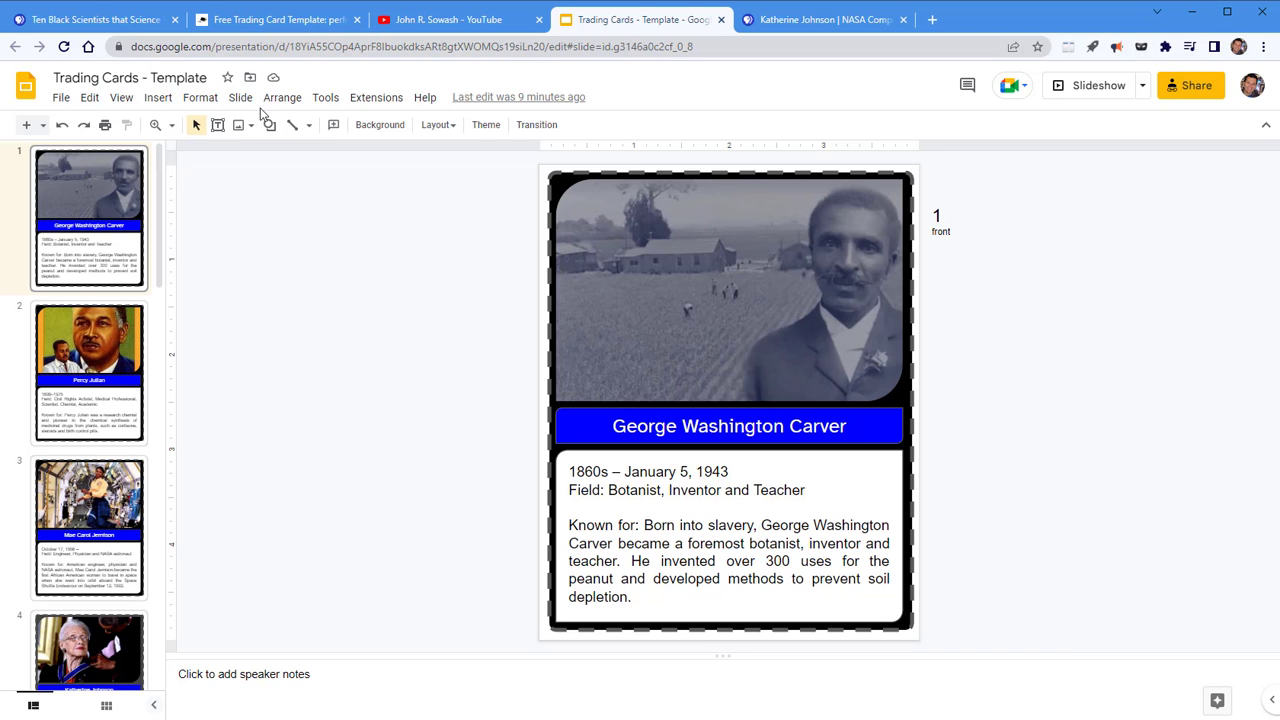
Glance at the Ten Black Scientists article, then show Katherine Johnson's card on slide 4
{"action": "left_click", "coordinate": [95, 19]}
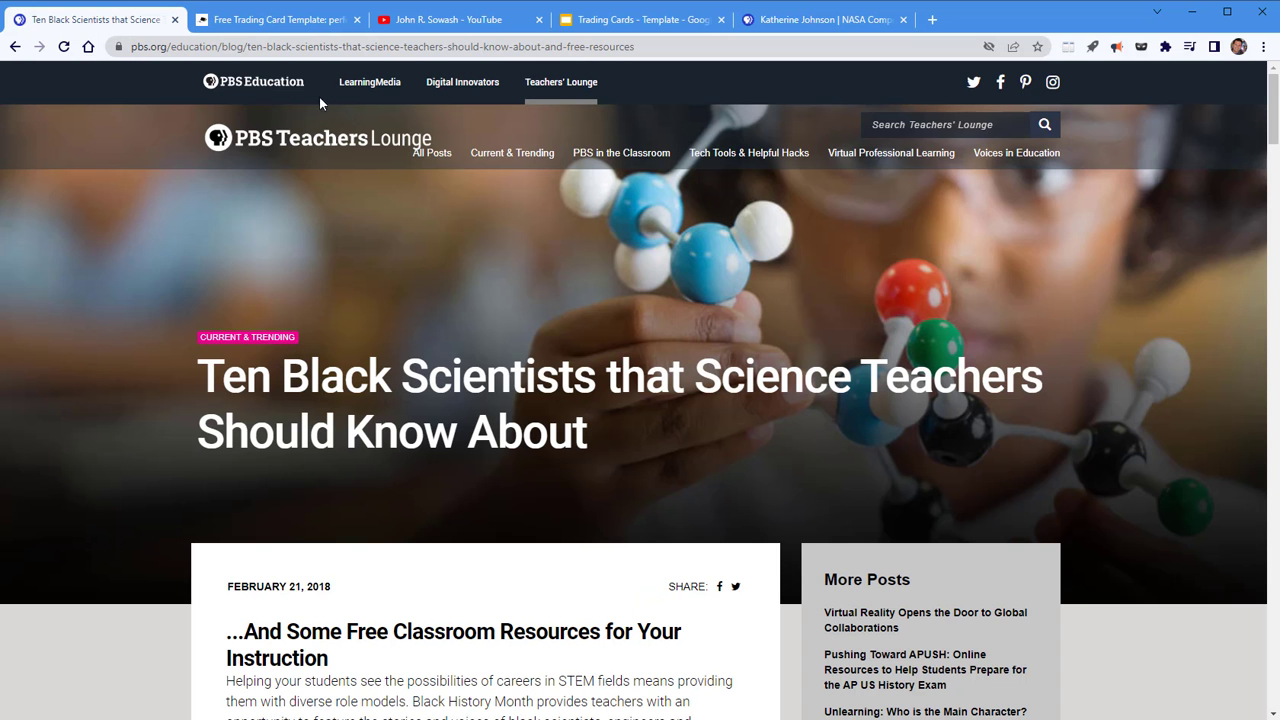
{"action": "left_click", "coordinate": [634, 20]}
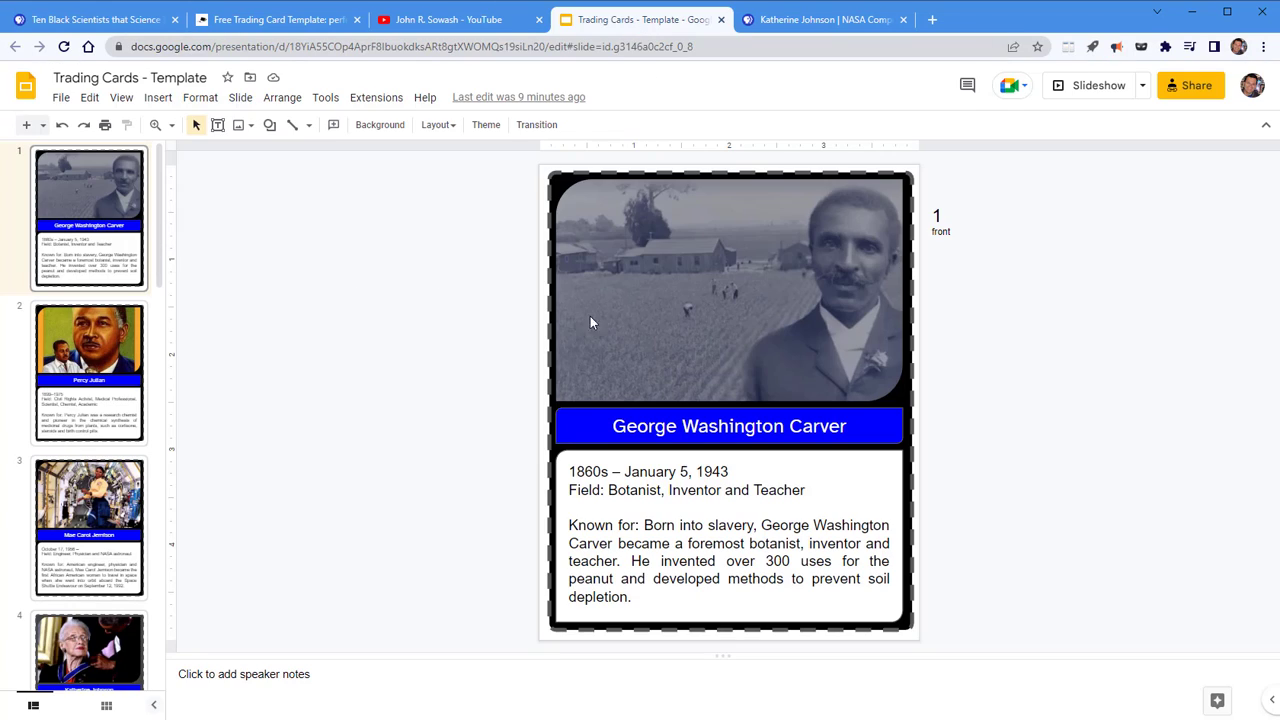
{"action": "key", "text": "Down"}
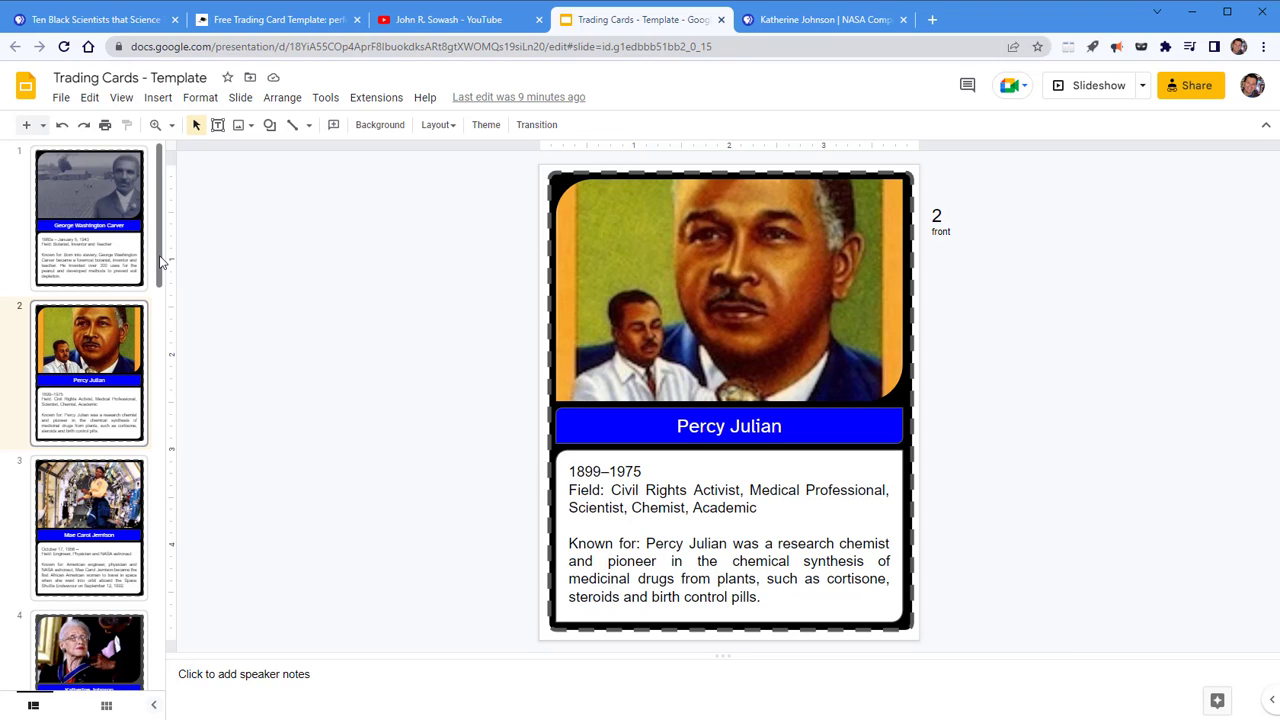
{"action": "left_click", "coordinate": [90, 635]}
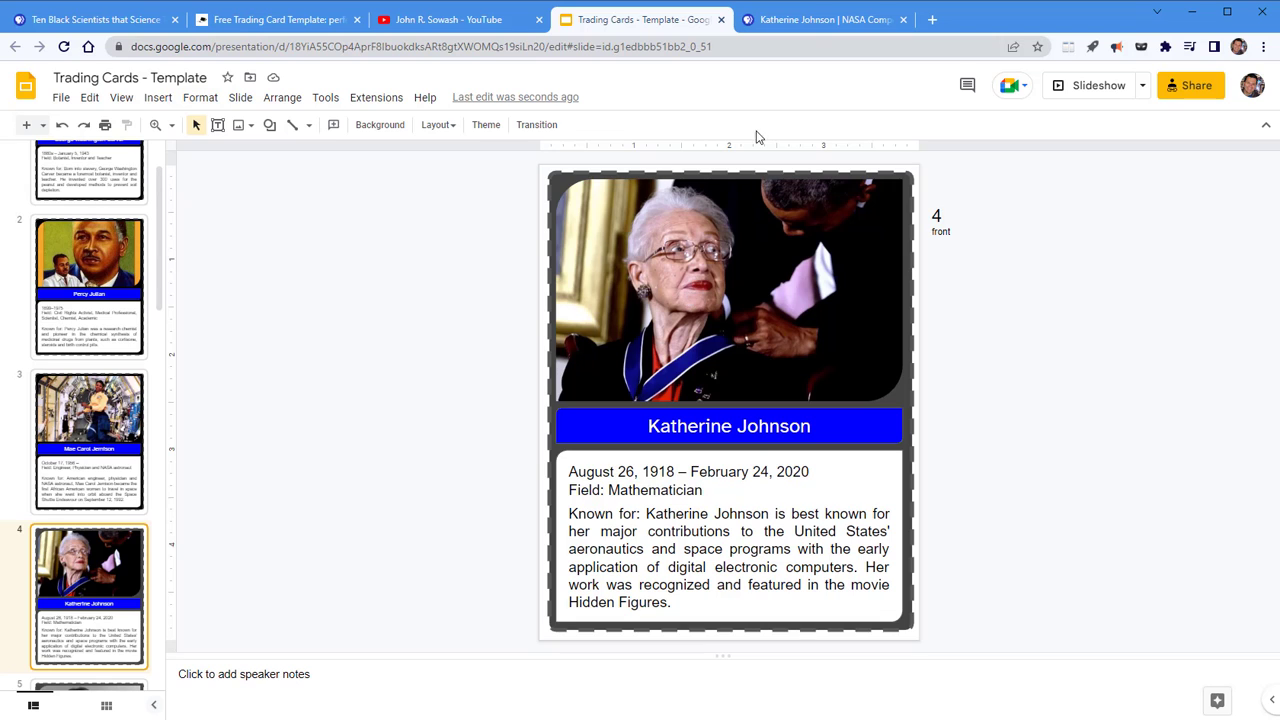
Generate a QR code for the Katherine Johnson NASA Computer video page, then close that tab
{"action": "left_click", "coordinate": [817, 24]}
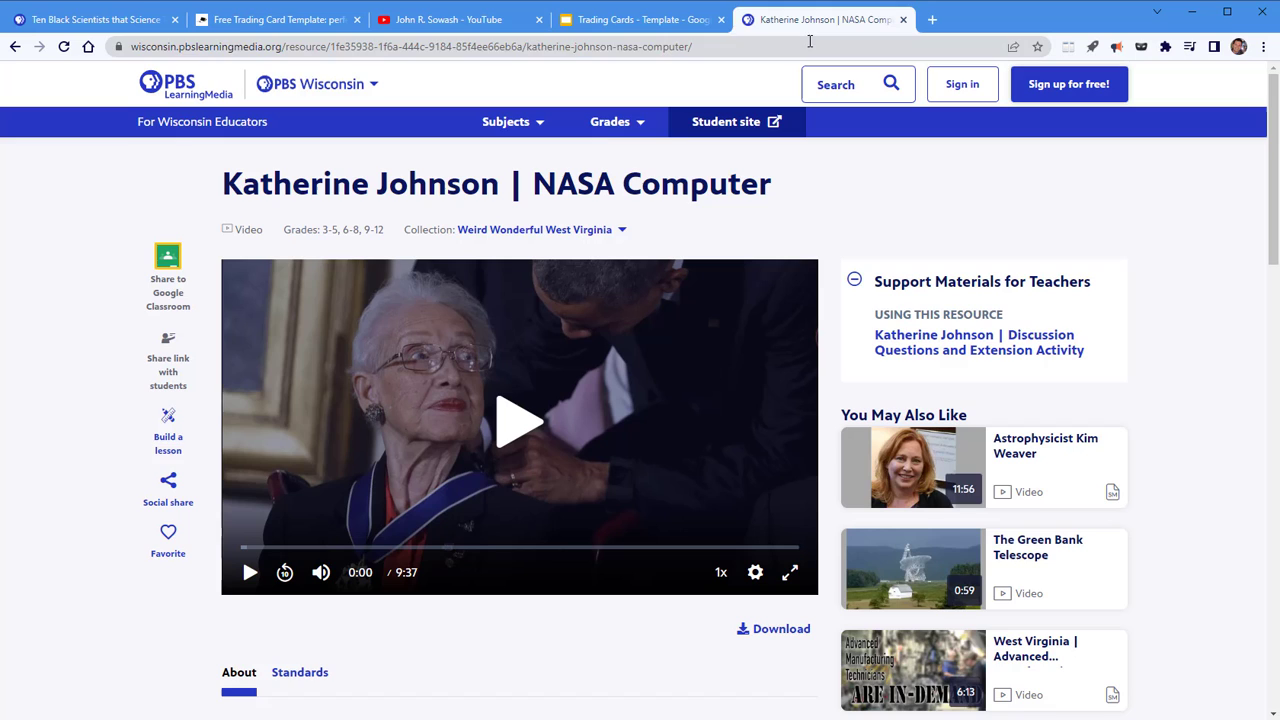
{"action": "left_click", "coordinate": [711, 49]}
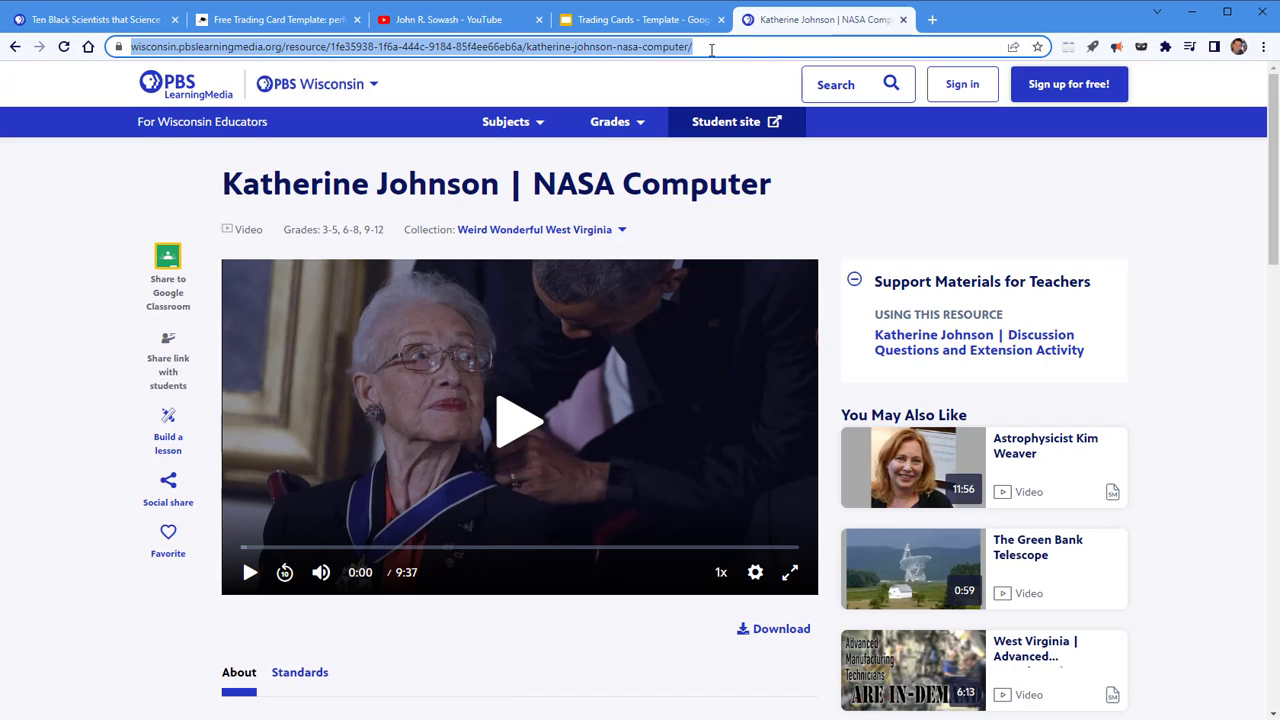
{"action": "left_click", "coordinate": [800, 47]}
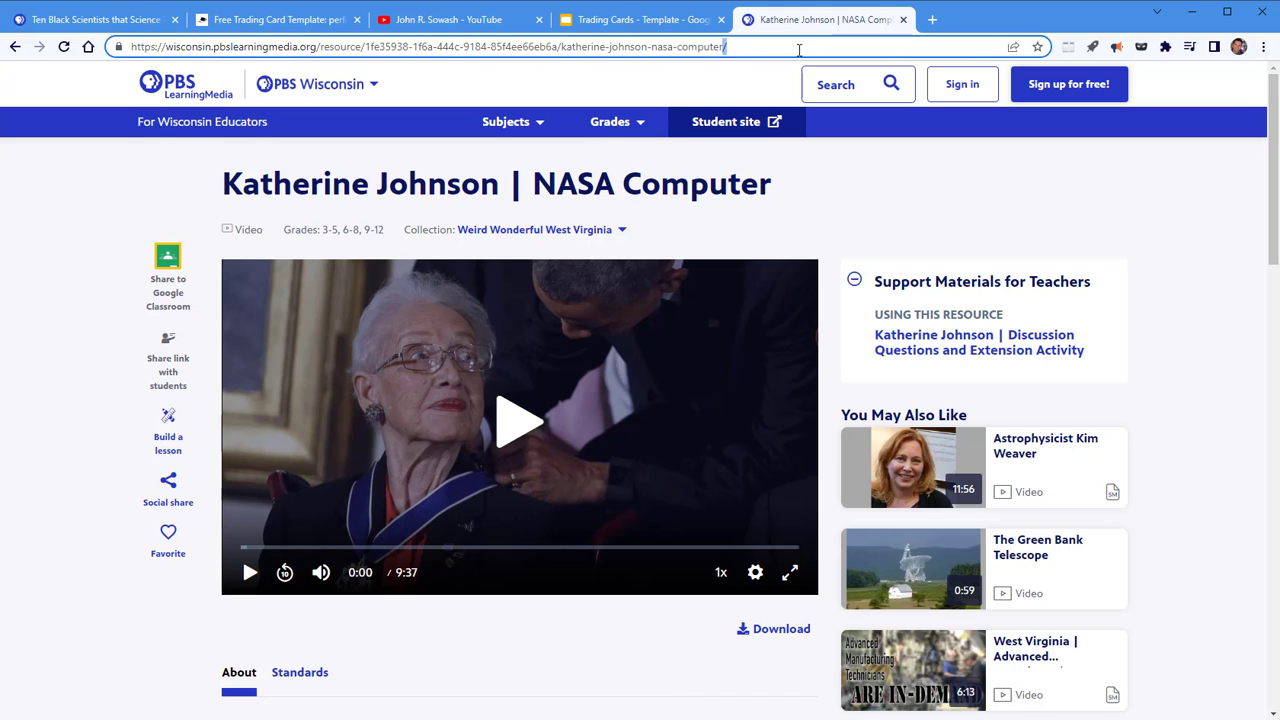
{"action": "left_click", "coordinate": [1013, 47]}
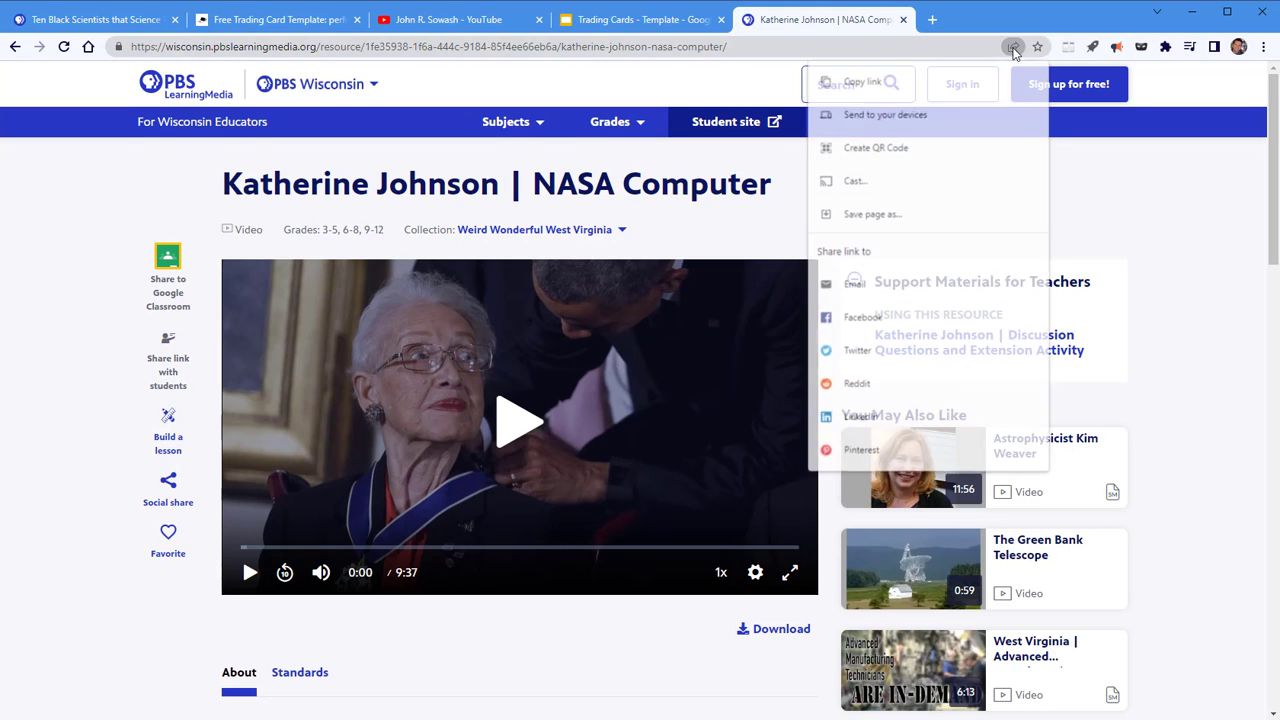
{"action": "left_click", "coordinate": [960, 149]}
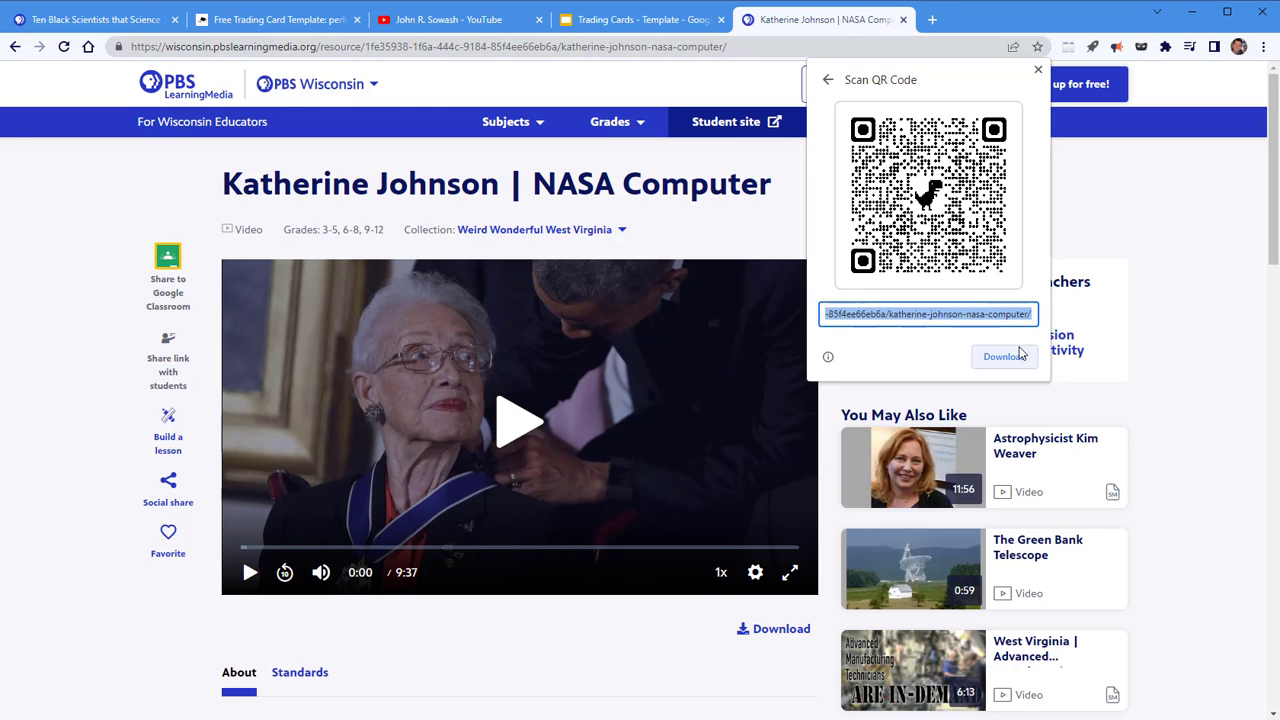
{"action": "key", "text": "ctrl+w"}
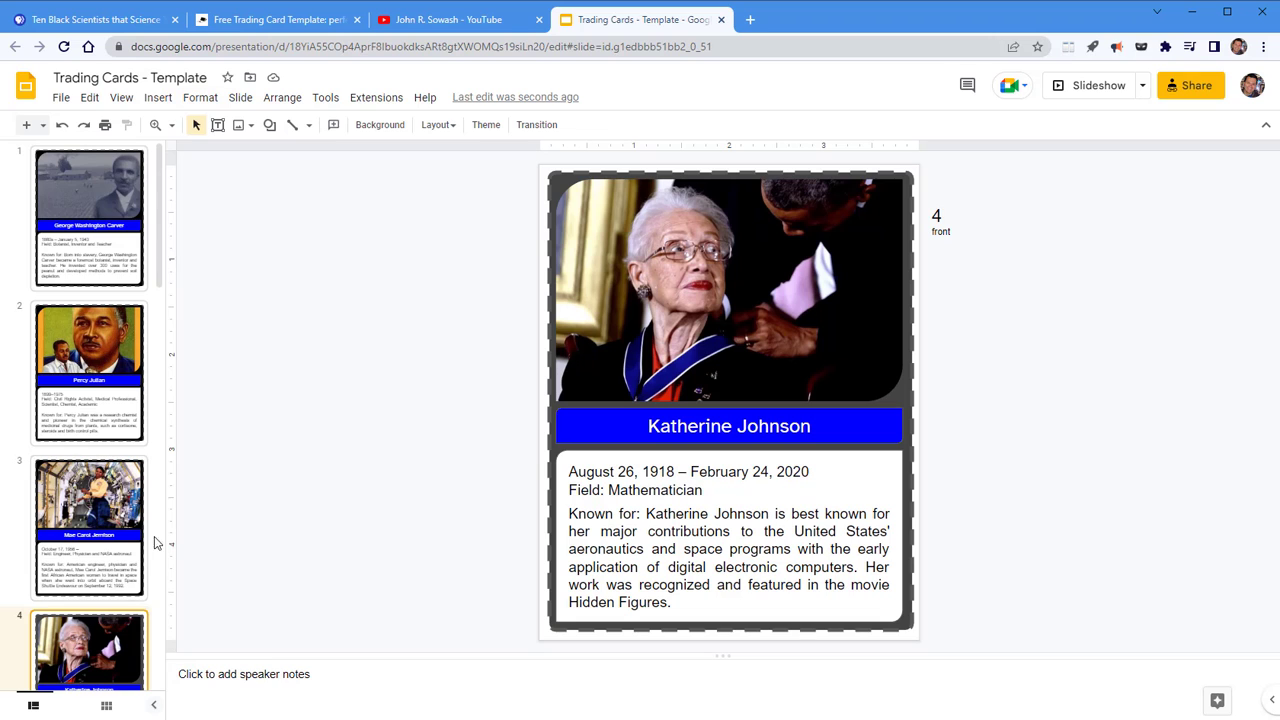
Review the front cards of George Washington Carver, Percy Julian and Mae Carol Jemison
{"action": "scroll", "coordinate": [140, 560], "scroll_direction": "down", "scroll_amount": 6}
{"action": "scroll", "coordinate": [145, 568], "scroll_direction": "down", "scroll_amount": 3}
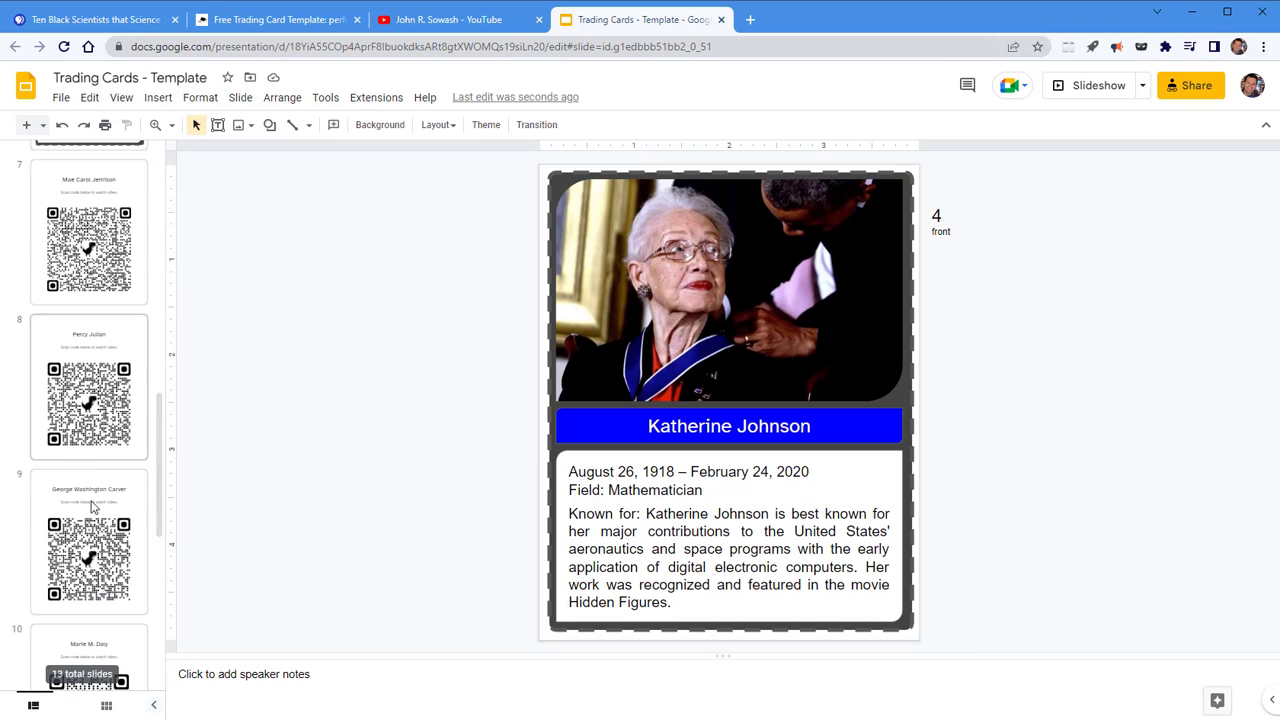
{"action": "scroll", "coordinate": [68, 400], "scroll_direction": "up", "scroll_amount": 7}
{"action": "scroll", "coordinate": [68, 420], "scroll_direction": "up", "scroll_amount": 3}
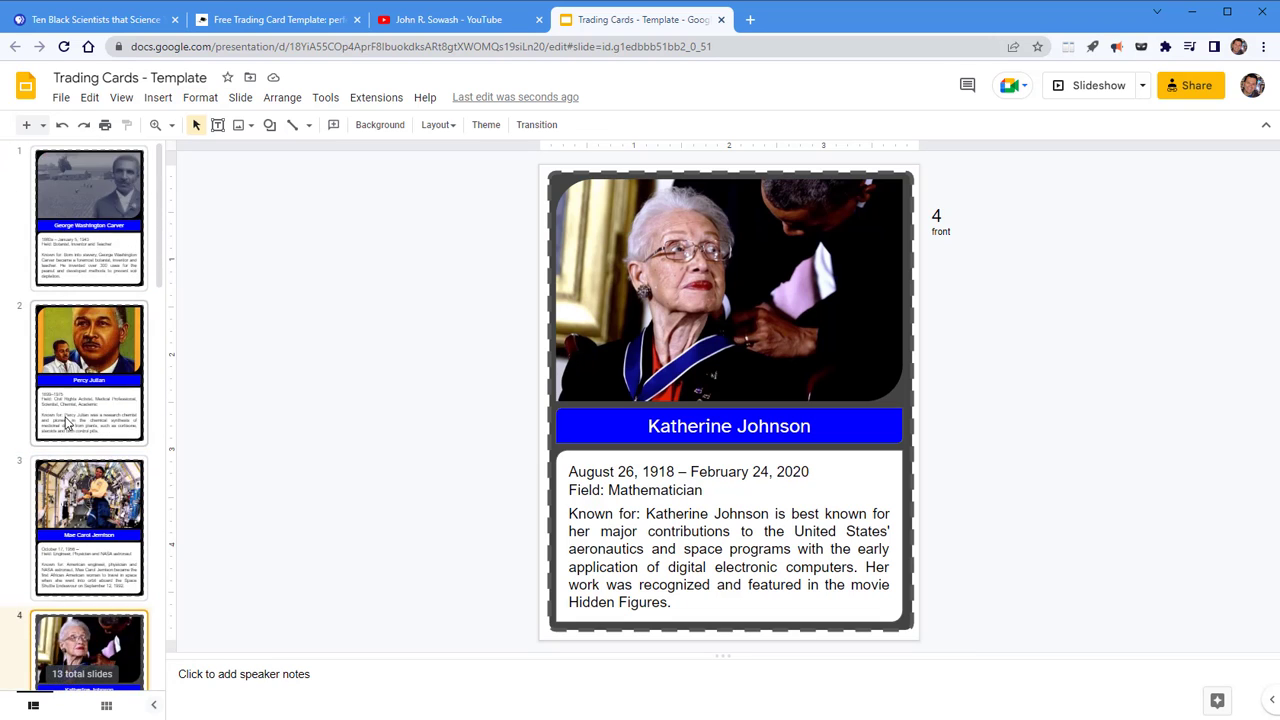
{"action": "left_click", "coordinate": [70, 255]}
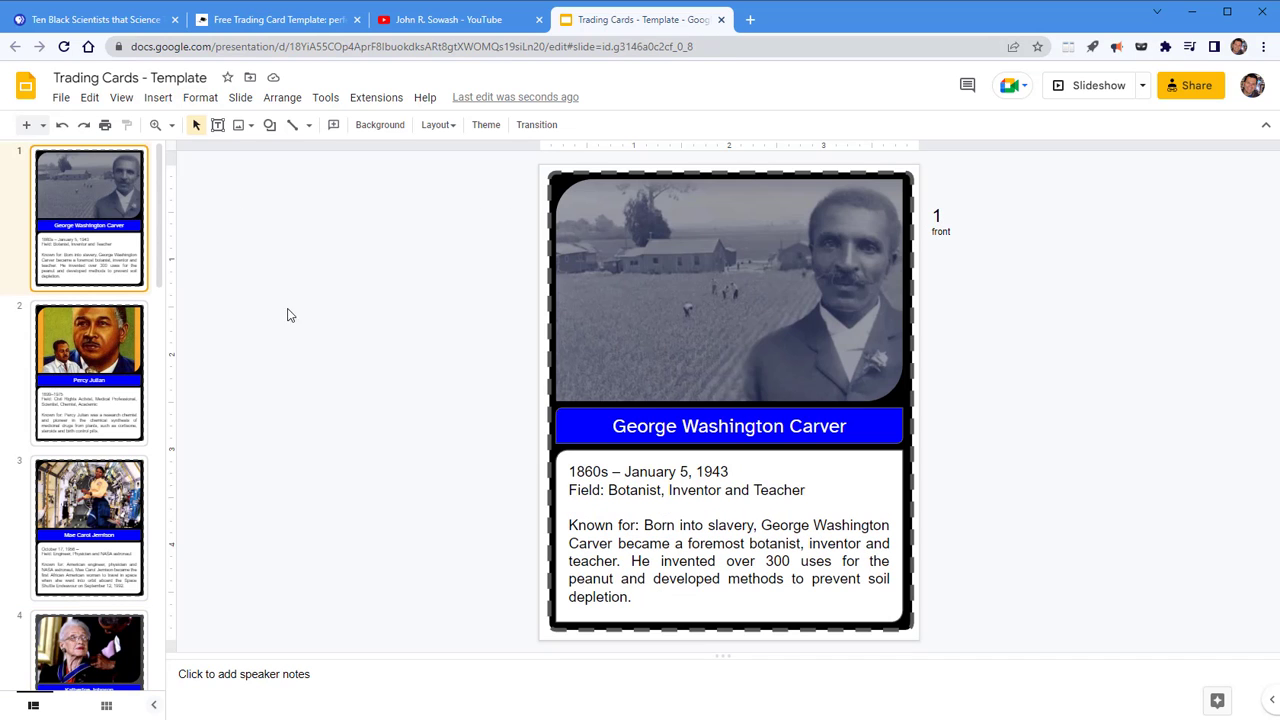
{"action": "left_click", "coordinate": [112, 335]}
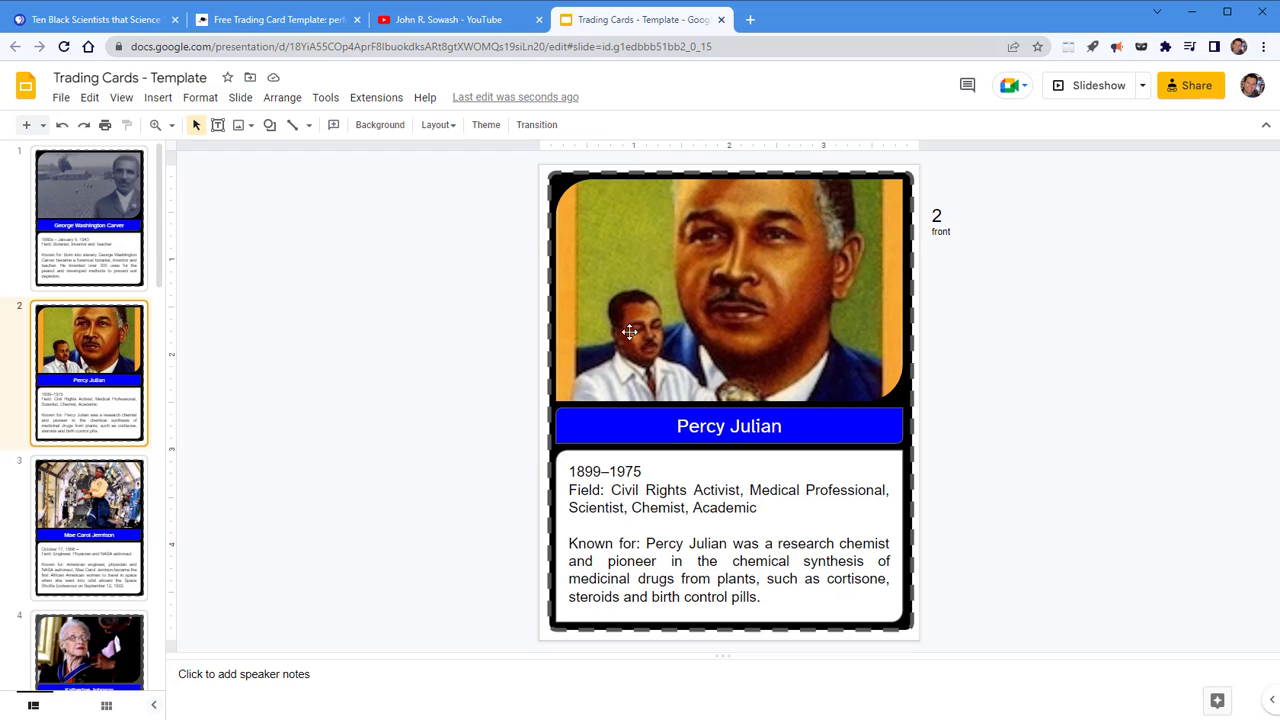
{"action": "left_click", "coordinate": [86, 510]}
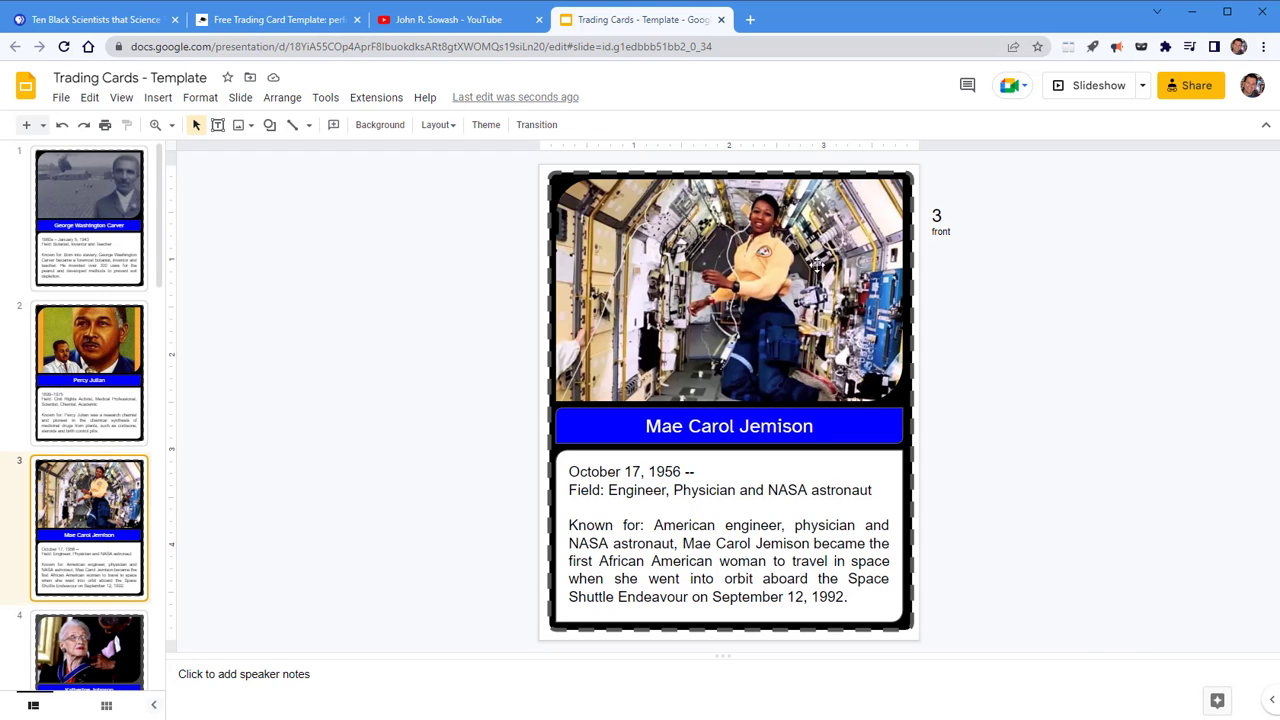
Review the QR-code back cards for Mae Carol Jemison, Percy Julian and George Washington Carver
{"action": "scroll", "coordinate": [135, 513], "scroll_direction": "down", "scroll_amount": 5}
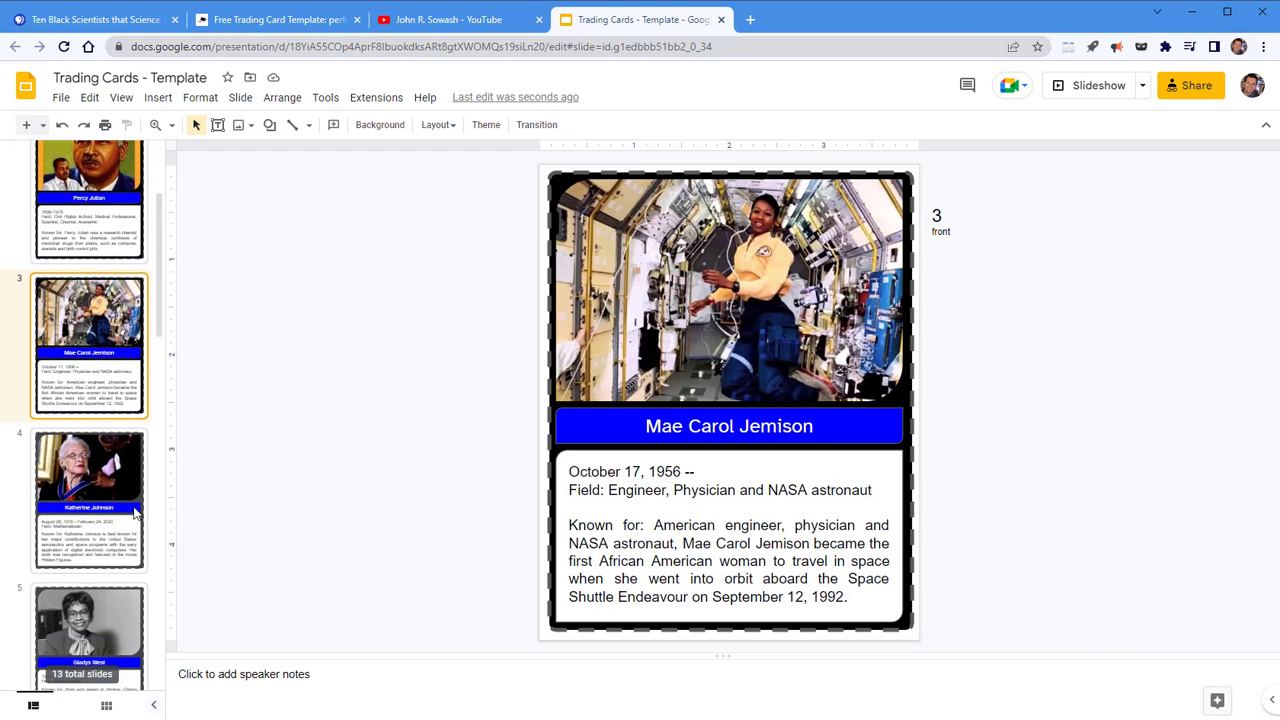
{"action": "scroll", "coordinate": [135, 513], "scroll_direction": "down", "scroll_amount": 3}
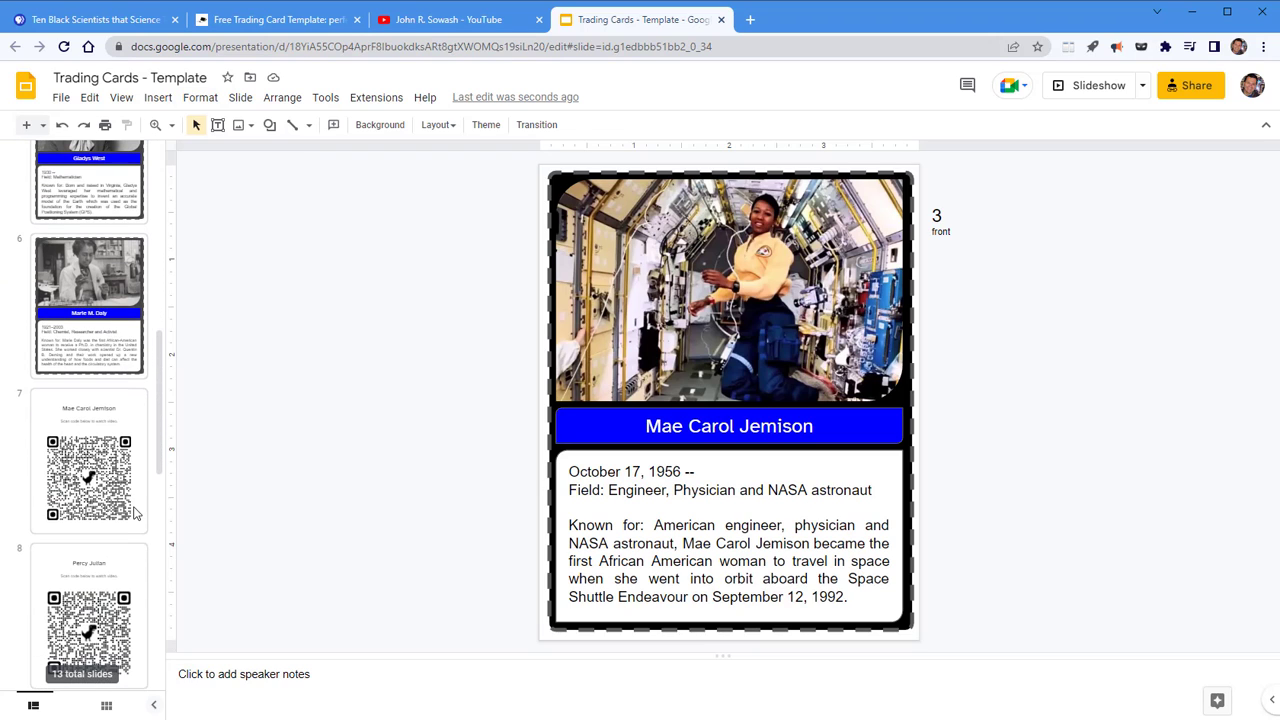
{"action": "left_click", "coordinate": [125, 422]}
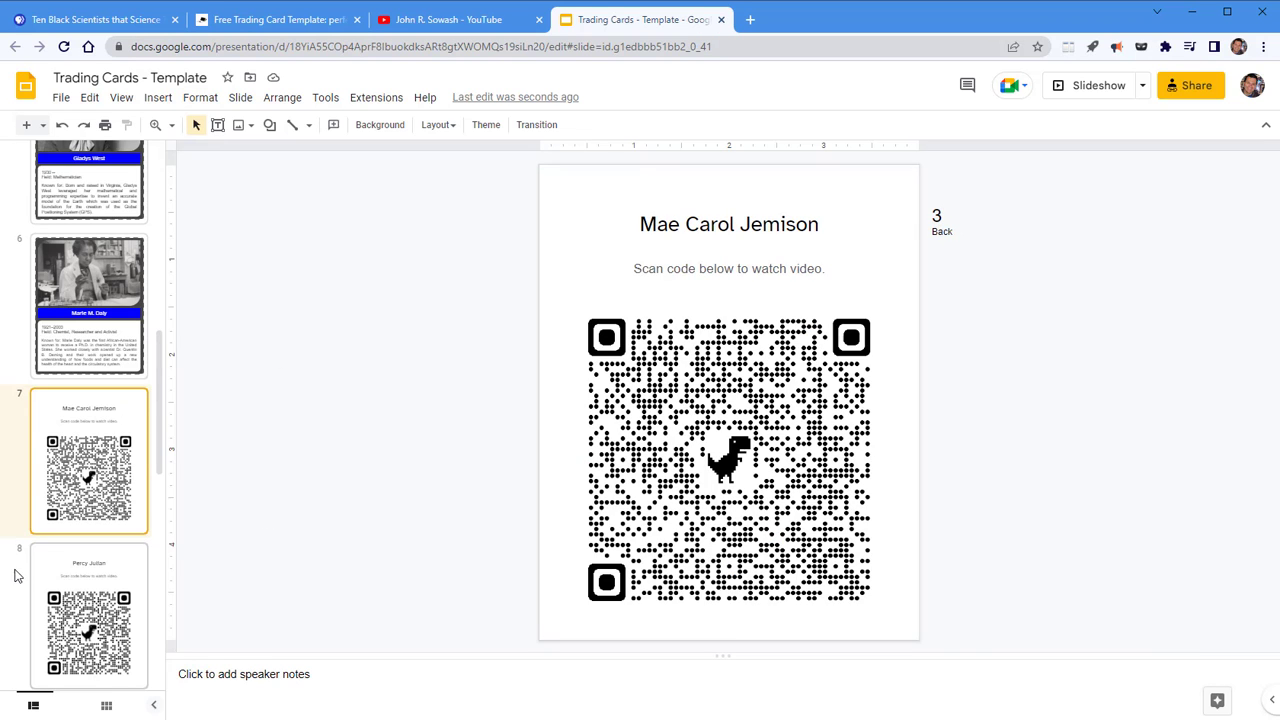
{"action": "left_click", "coordinate": [115, 566]}
{"action": "scroll", "coordinate": [112, 562], "scroll_direction": "down", "scroll_amount": 3}
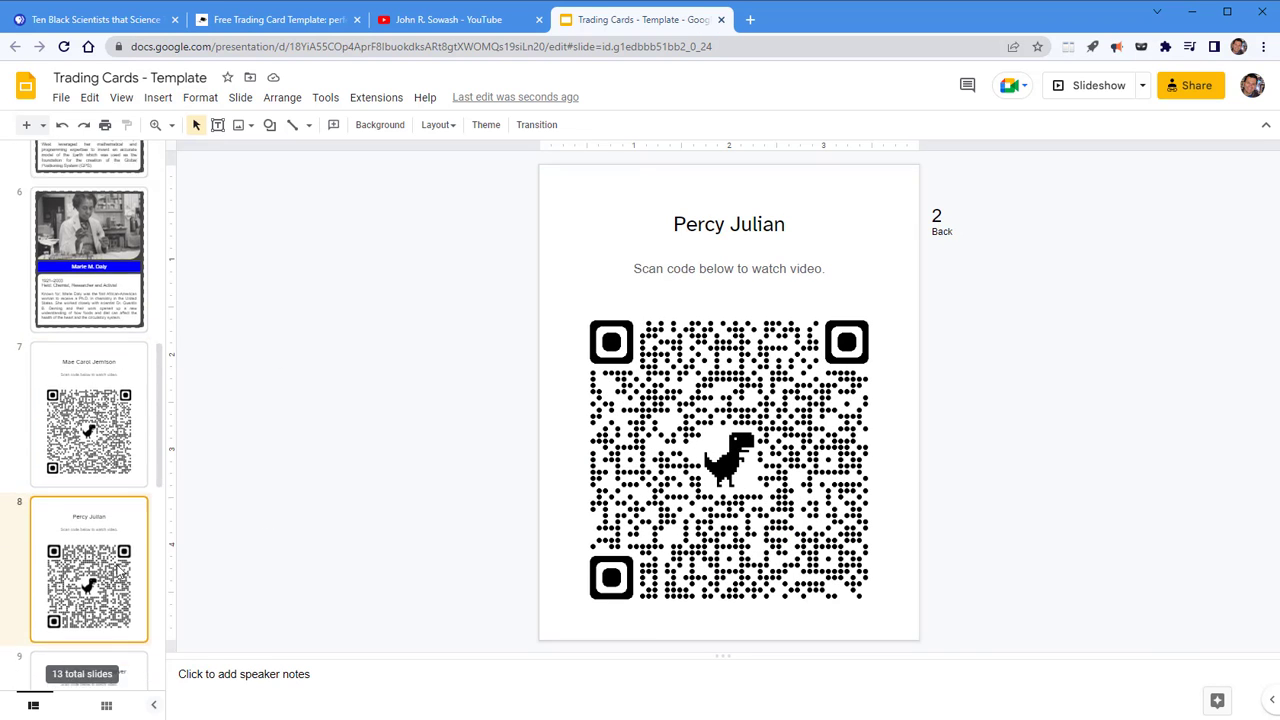
{"action": "left_click", "coordinate": [104, 555]}
Review the QR back cards for Marie M. Daly, Gladys West and Katherine Johnson
{"action": "scroll", "coordinate": [105, 552], "scroll_direction": "down", "scroll_amount": 3}
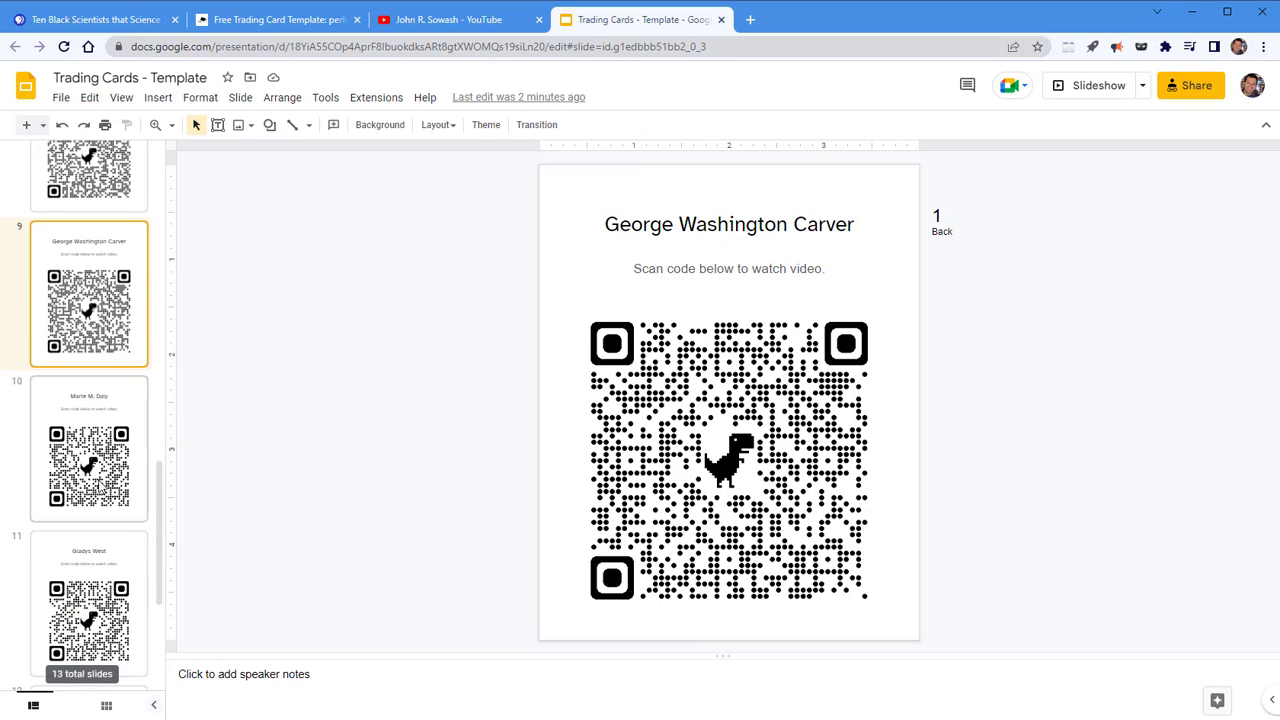
{"action": "left_click", "coordinate": [104, 482]}
{"action": "scroll", "coordinate": [104, 484], "scroll_direction": "down", "scroll_amount": 2}
{"action": "left_click", "coordinate": [104, 484]}
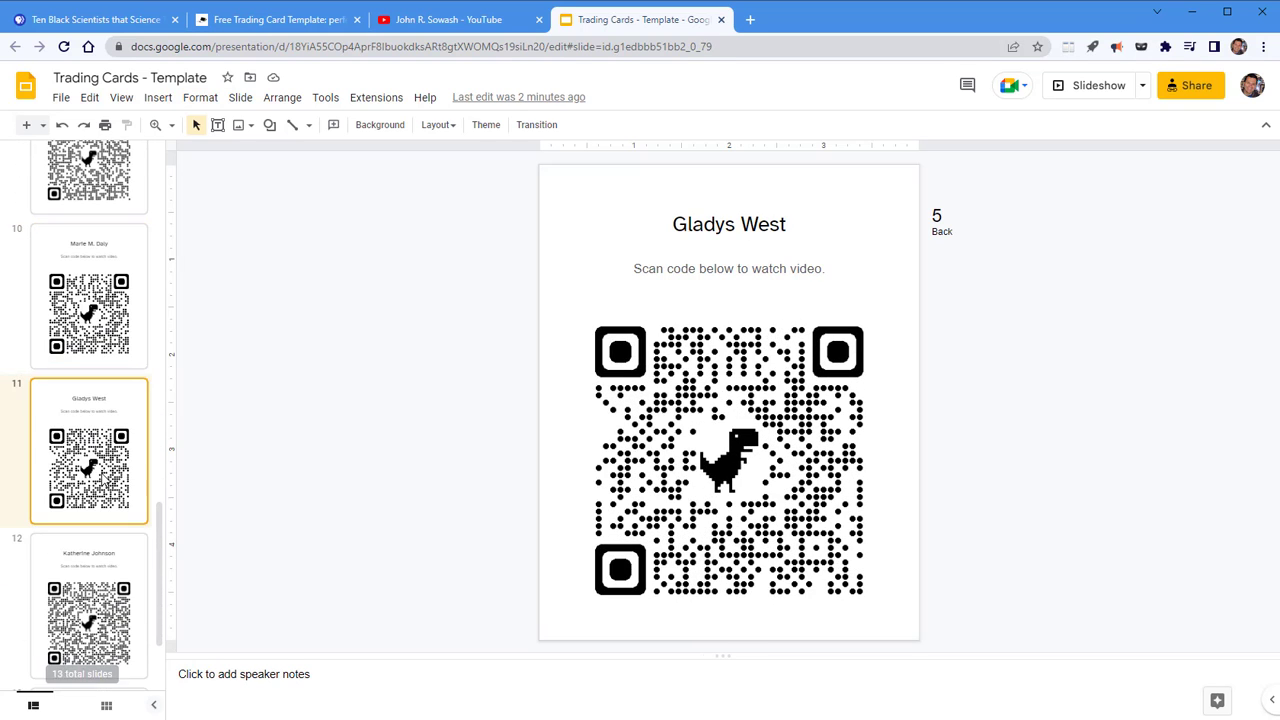
{"action": "scroll", "coordinate": [104, 484], "scroll_direction": "down", "scroll_amount": 2}
{"action": "left_click", "coordinate": [101, 484]}
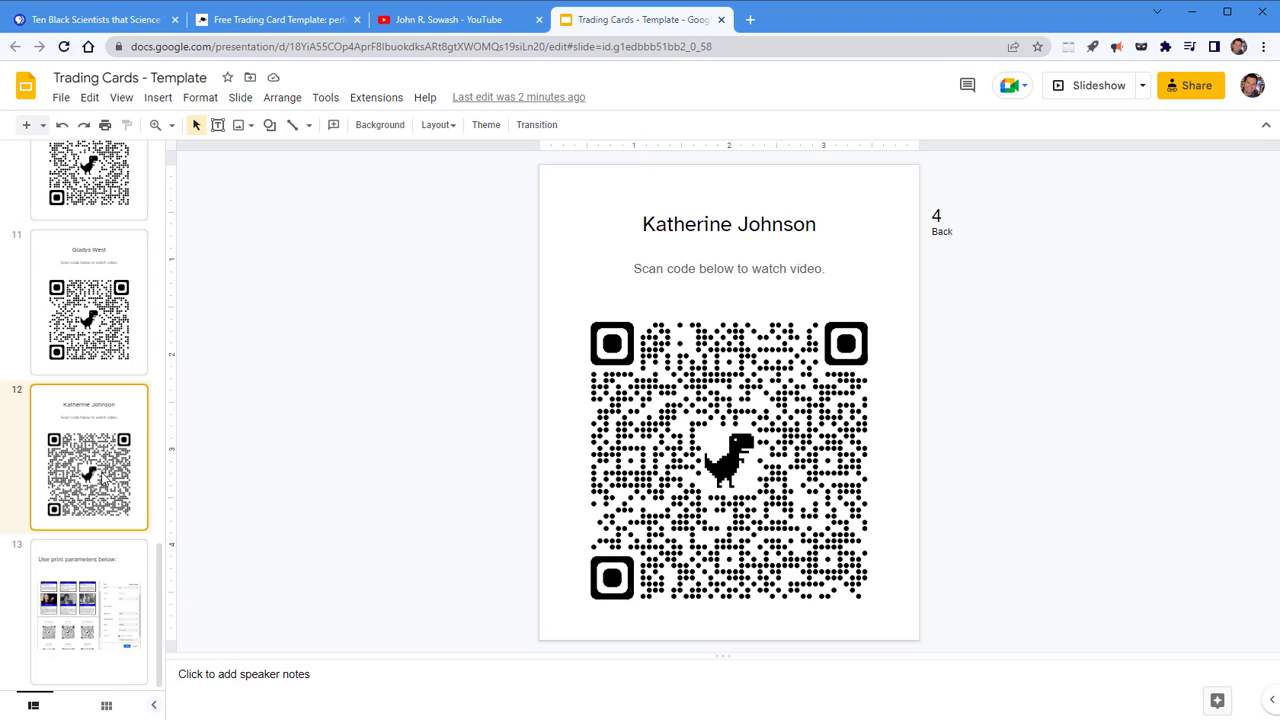
{"action": "scroll", "coordinate": [101, 480], "scroll_direction": "up", "scroll_amount": 15}
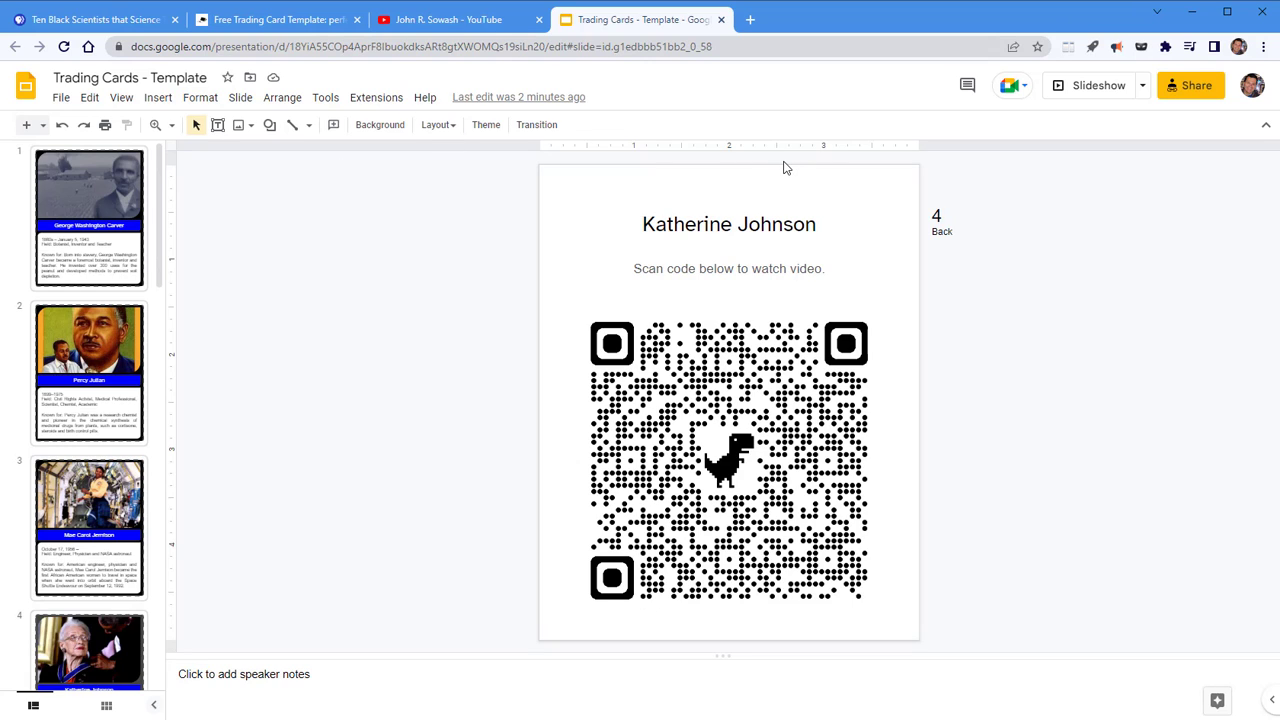
{"action": "key", "text": "ctrl+shift+y"}
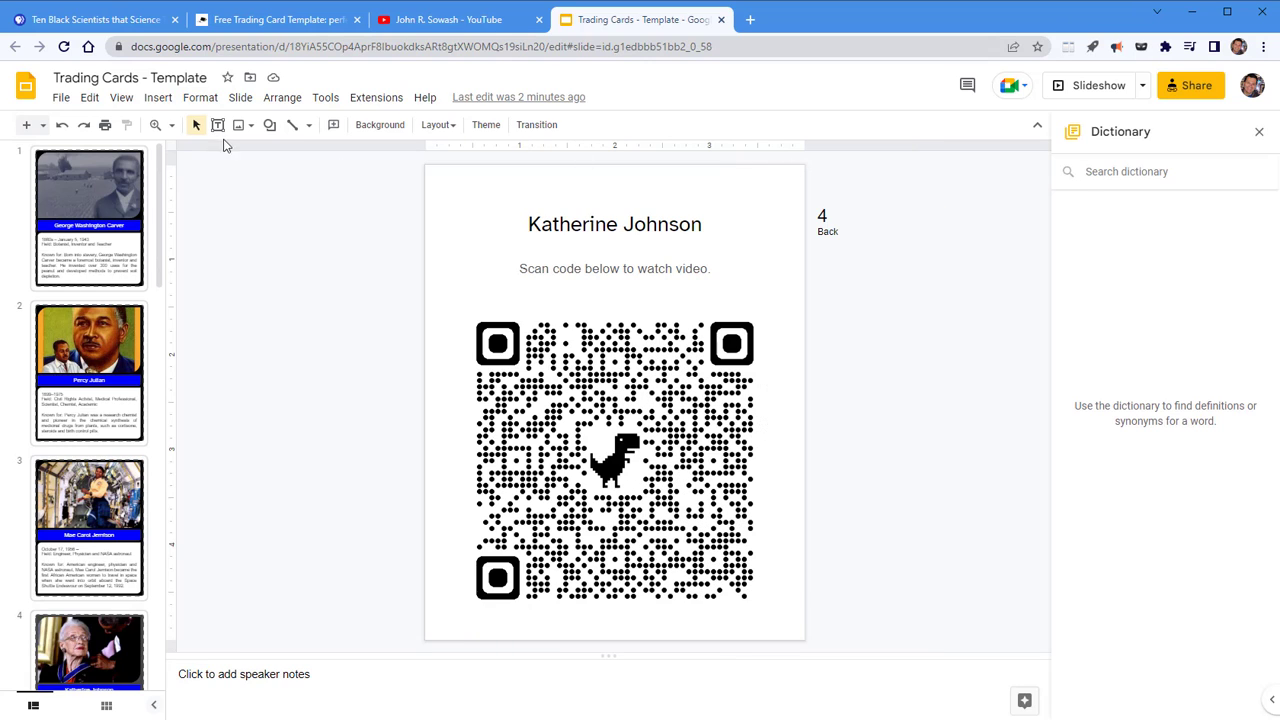
Show the 13 slides as a grid and scroll down to the 'Use print parameters below' slide
{"action": "left_click", "coordinate": [108, 710]}
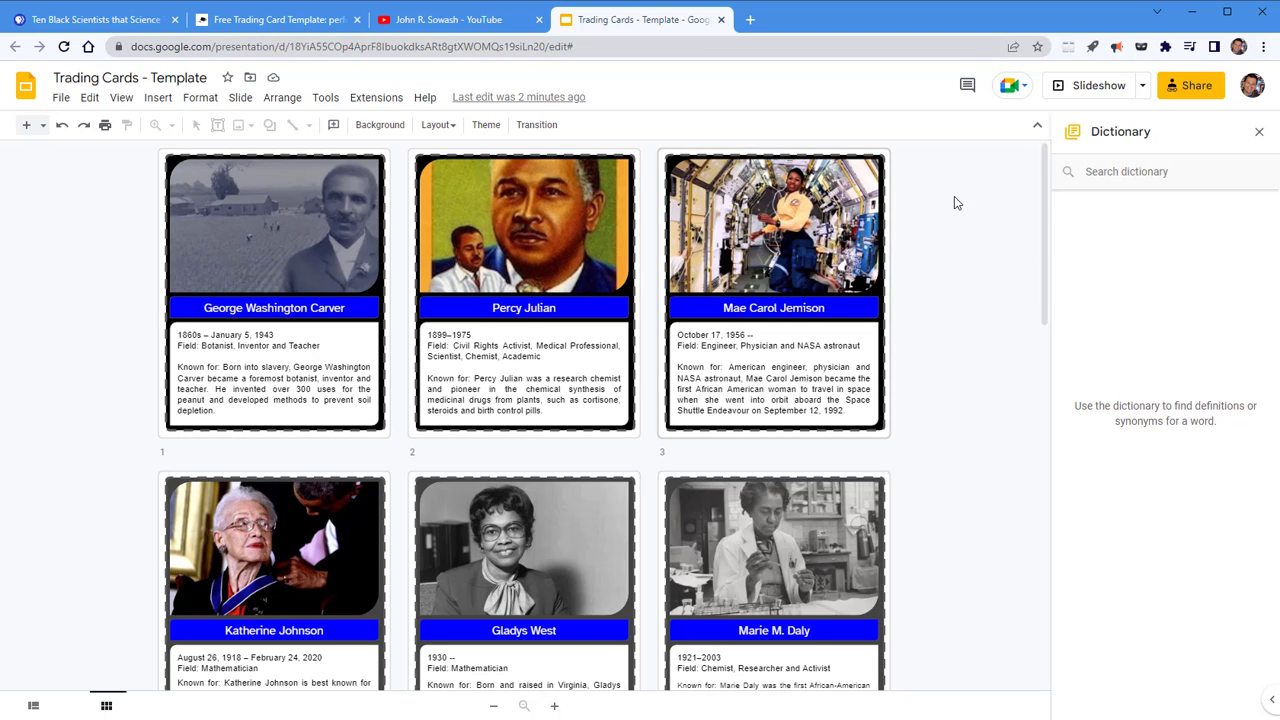
{"action": "scroll", "coordinate": [925, 280], "scroll_direction": "down", "scroll_amount": 1}
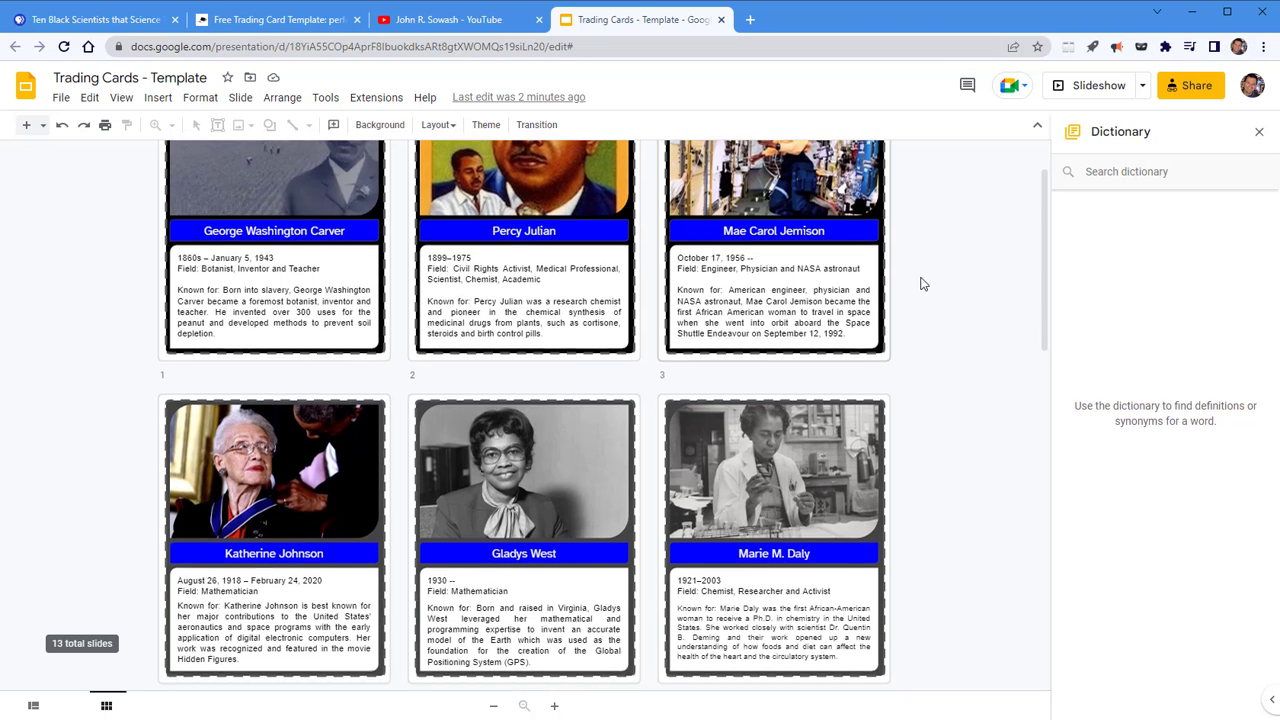
{"action": "scroll", "coordinate": [890, 335], "scroll_direction": "down", "scroll_amount": 4}
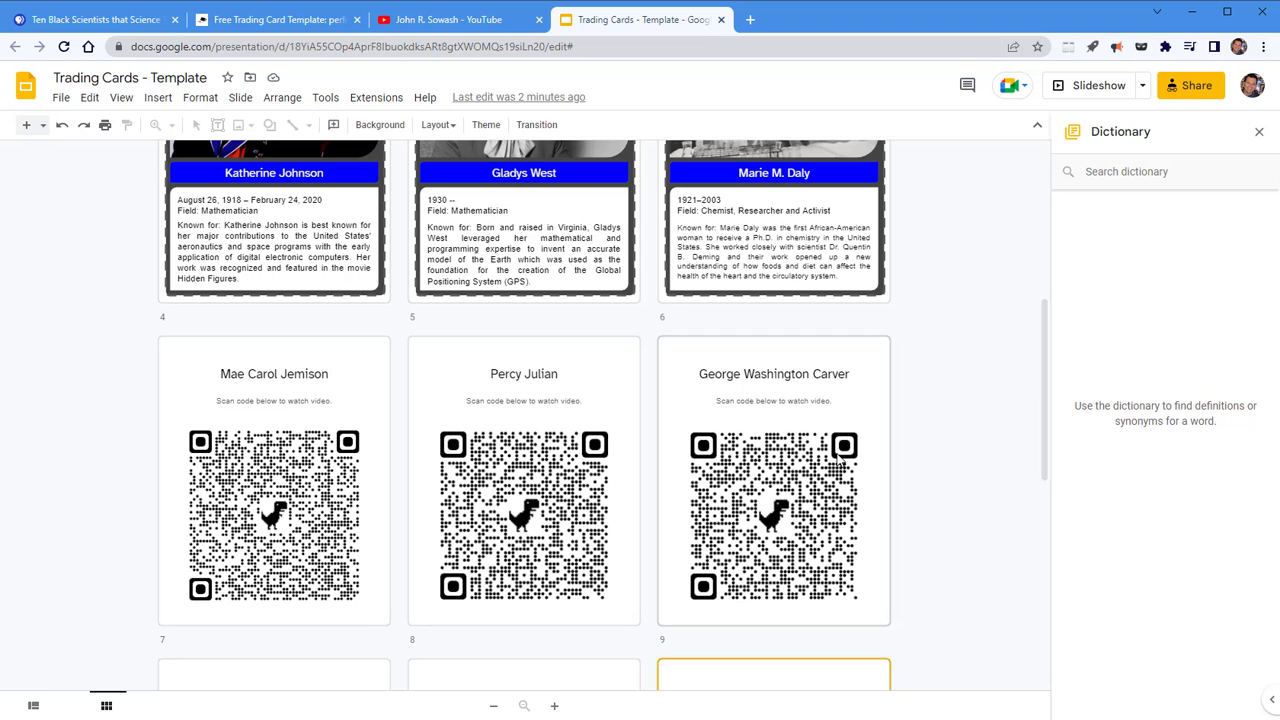
{"action": "scroll", "coordinate": [840, 455], "scroll_direction": "up", "scroll_amount": 5}
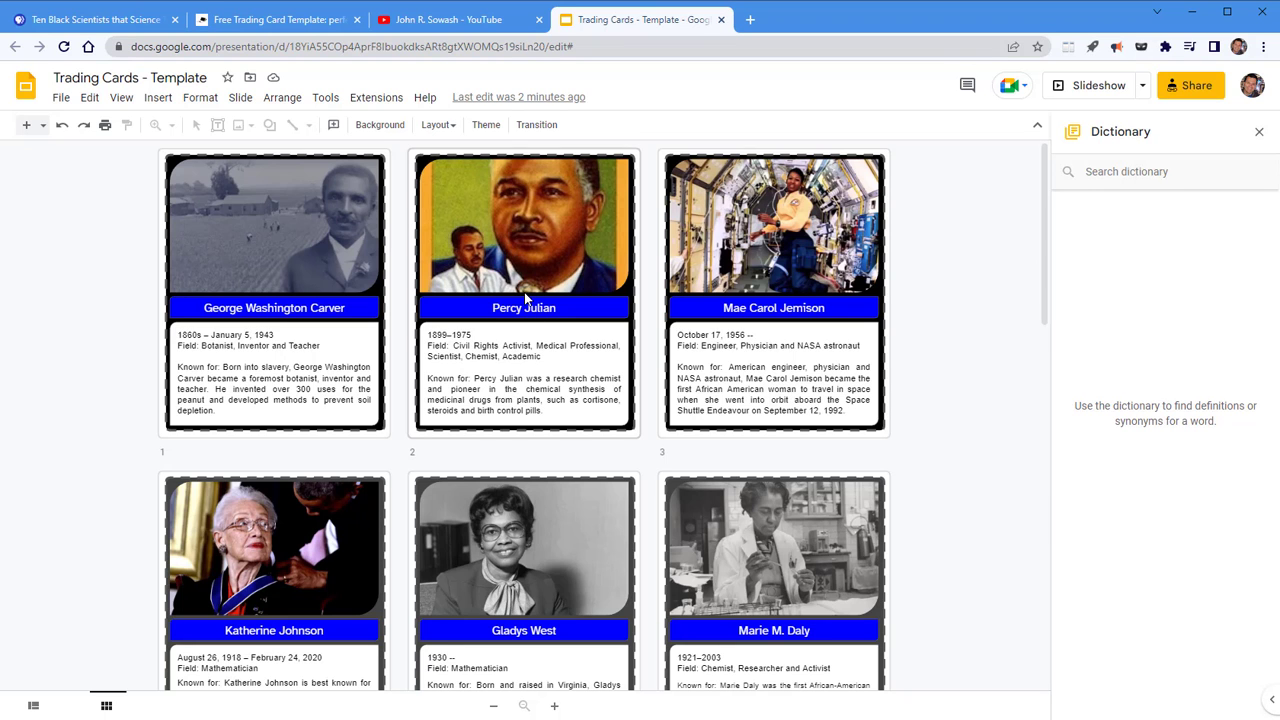
{"action": "scroll", "coordinate": [527, 298], "scroll_direction": "down", "scroll_amount": 5}
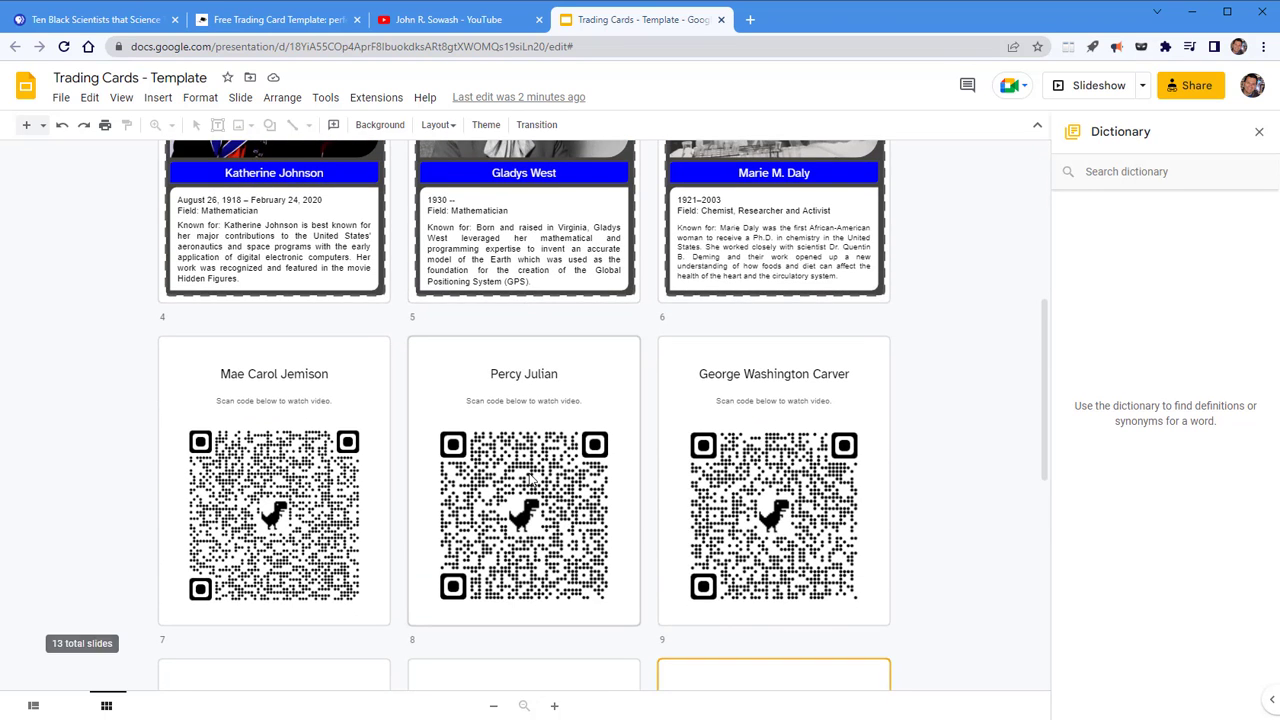
{"action": "scroll", "coordinate": [529, 480], "scroll_direction": "up", "scroll_amount": 3}
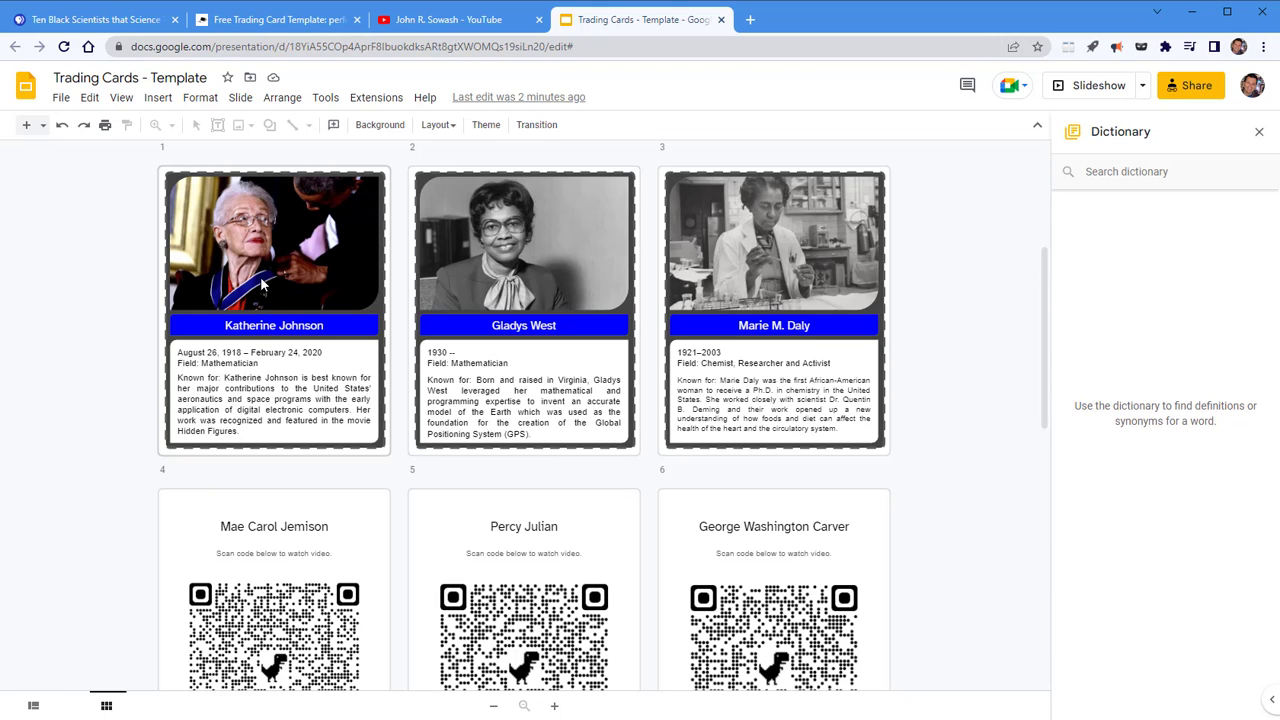
{"action": "scroll", "coordinate": [262, 285], "scroll_direction": "down", "scroll_amount": 5}
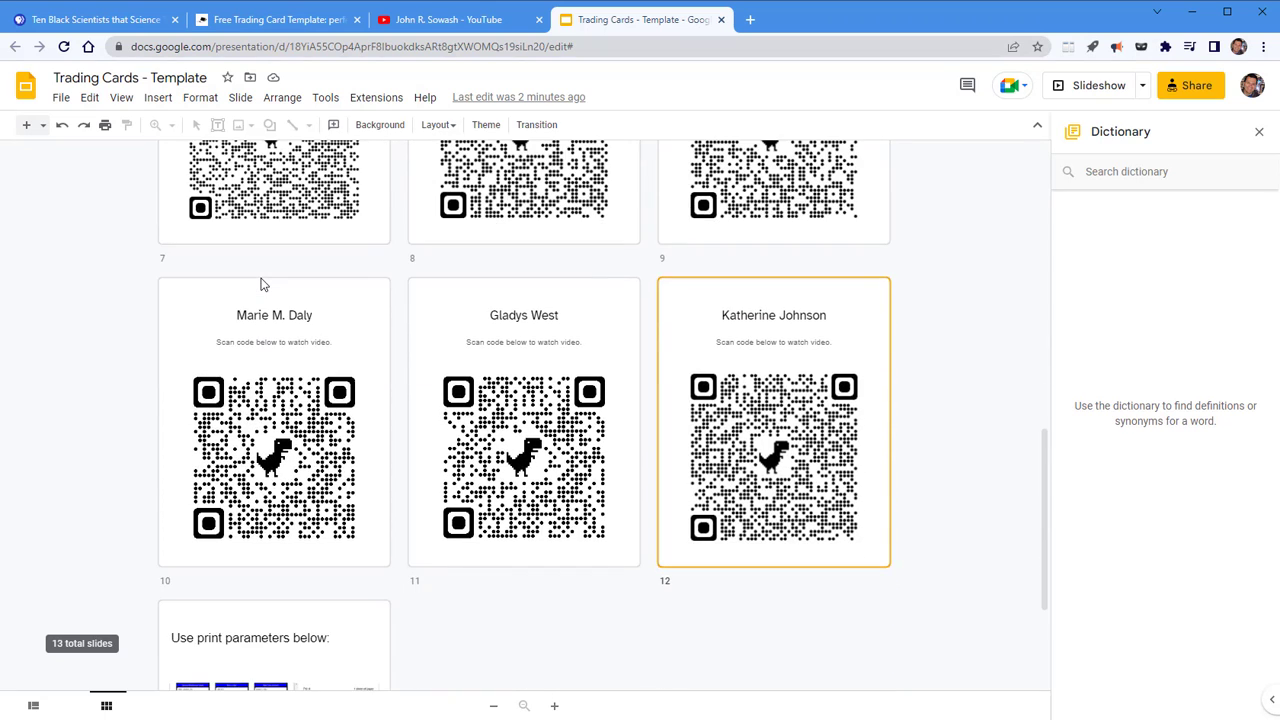
{"action": "scroll", "coordinate": [260, 284], "scroll_direction": "up", "scroll_amount": 2}
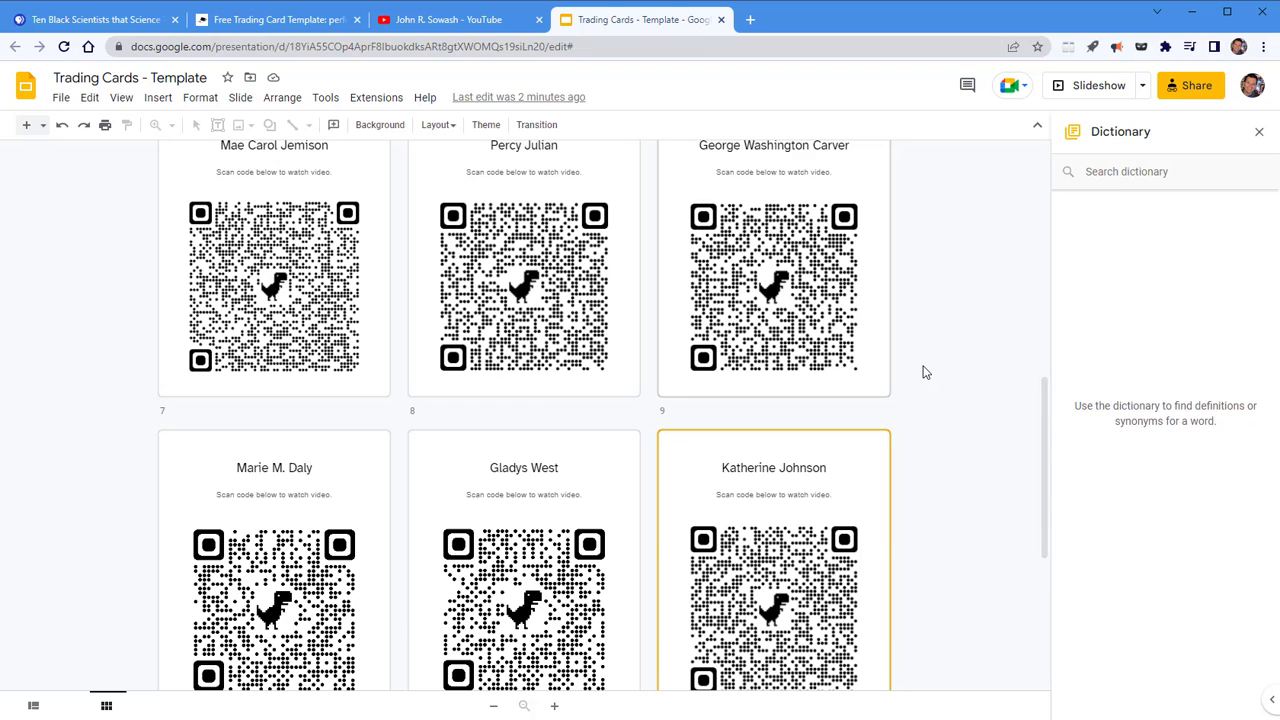
{"action": "scroll", "coordinate": [924, 372], "scroll_direction": "down", "scroll_amount": 4}
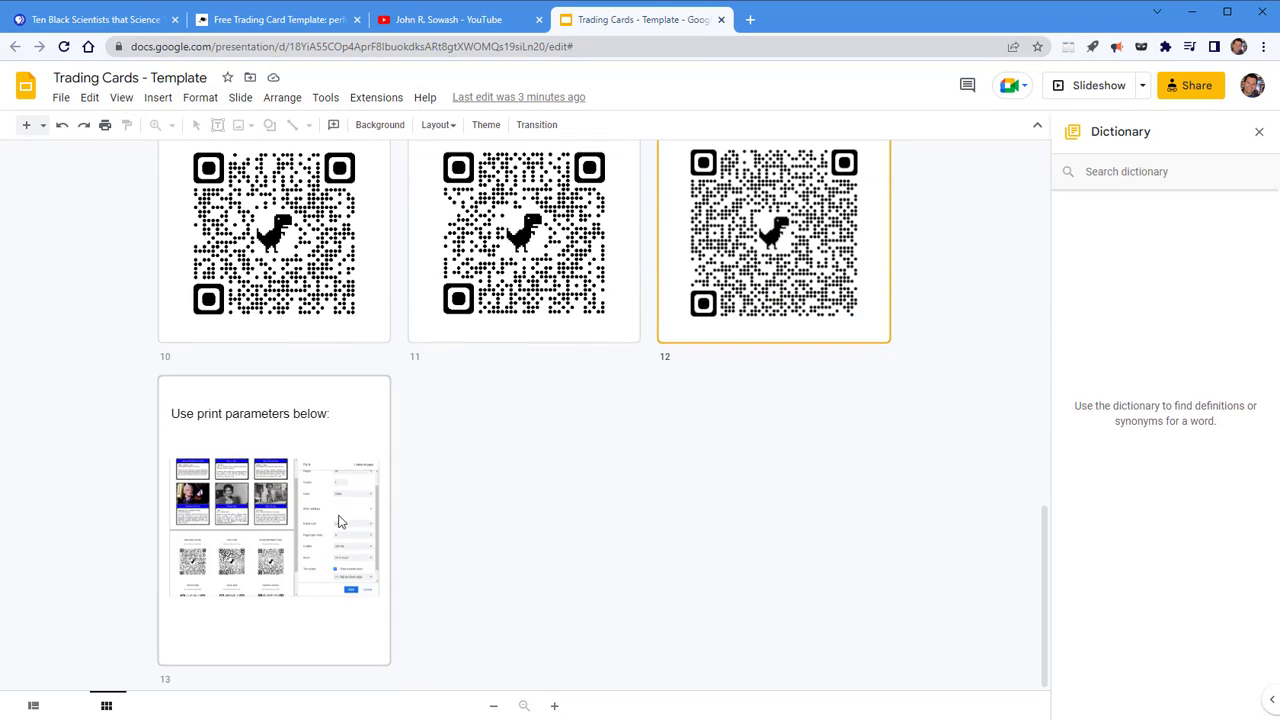
Open slide 13 in the editor and zoom beyond 200% on its print settings picture
{"action": "left_click", "coordinate": [336, 521]}
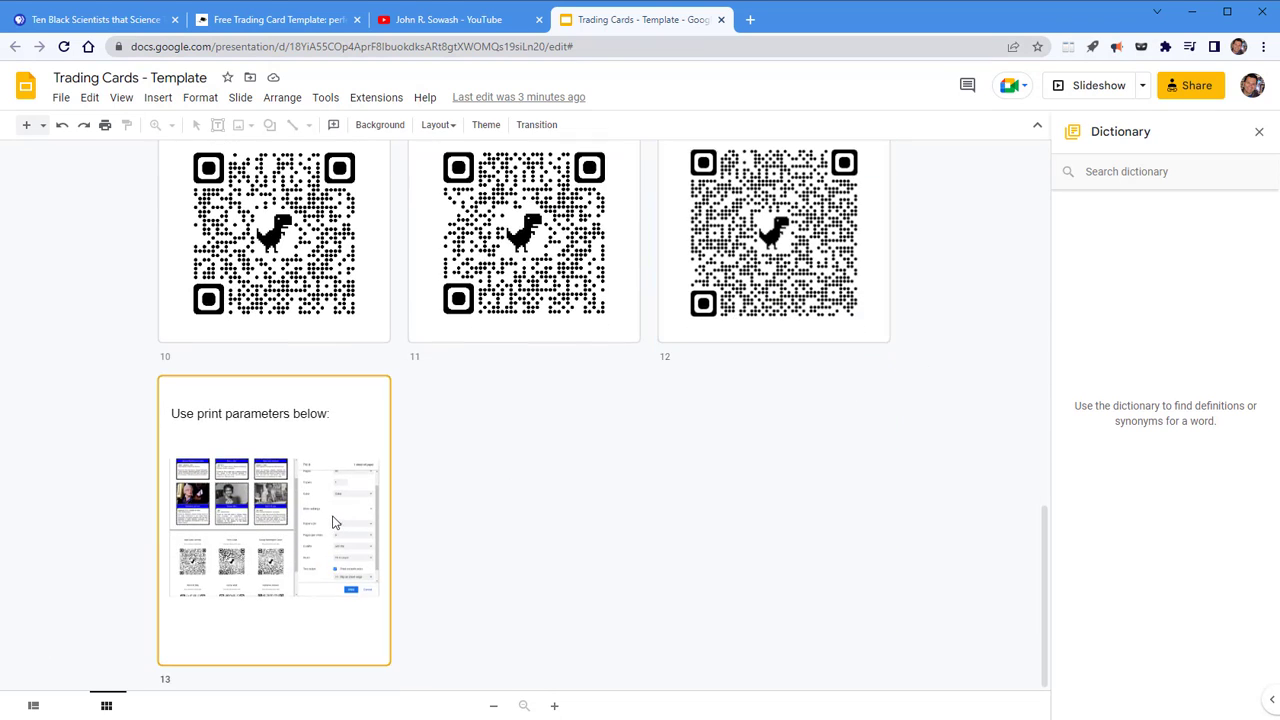
{"action": "double_click", "coordinate": [336, 521]}
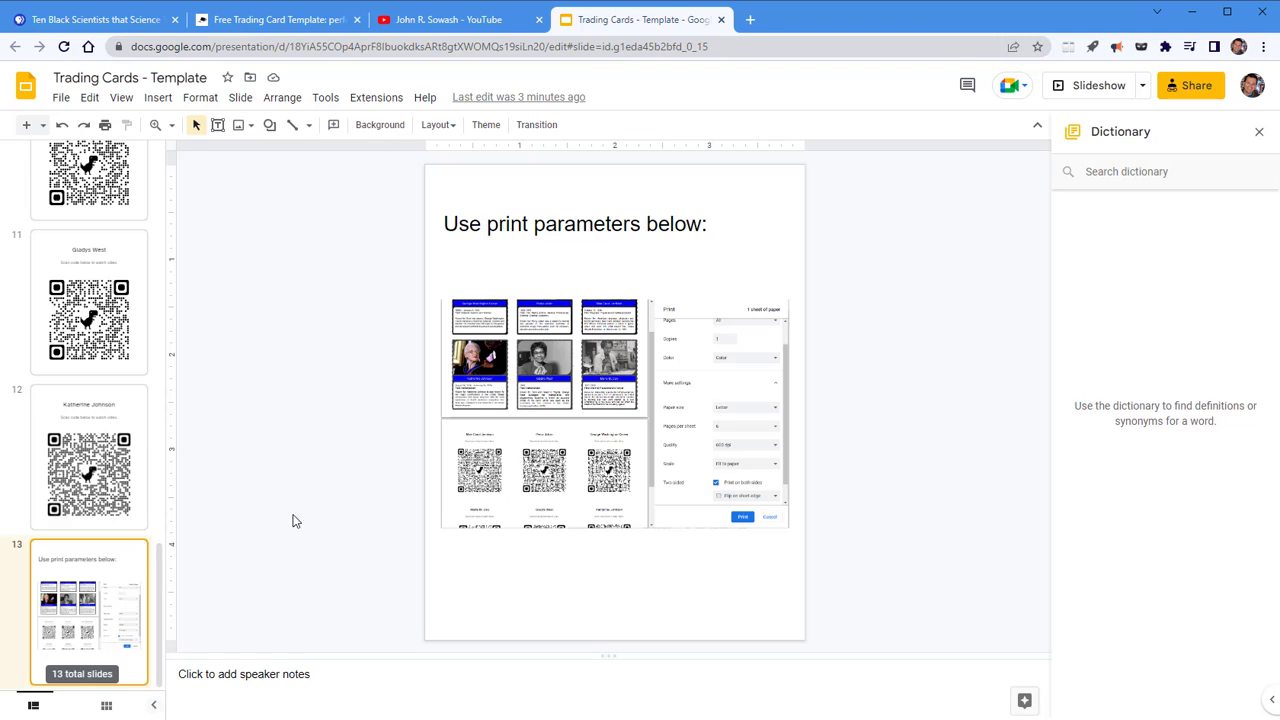
{"action": "left_click", "coordinate": [170, 128]}
{"action": "left_click", "coordinate": [206, 223]}
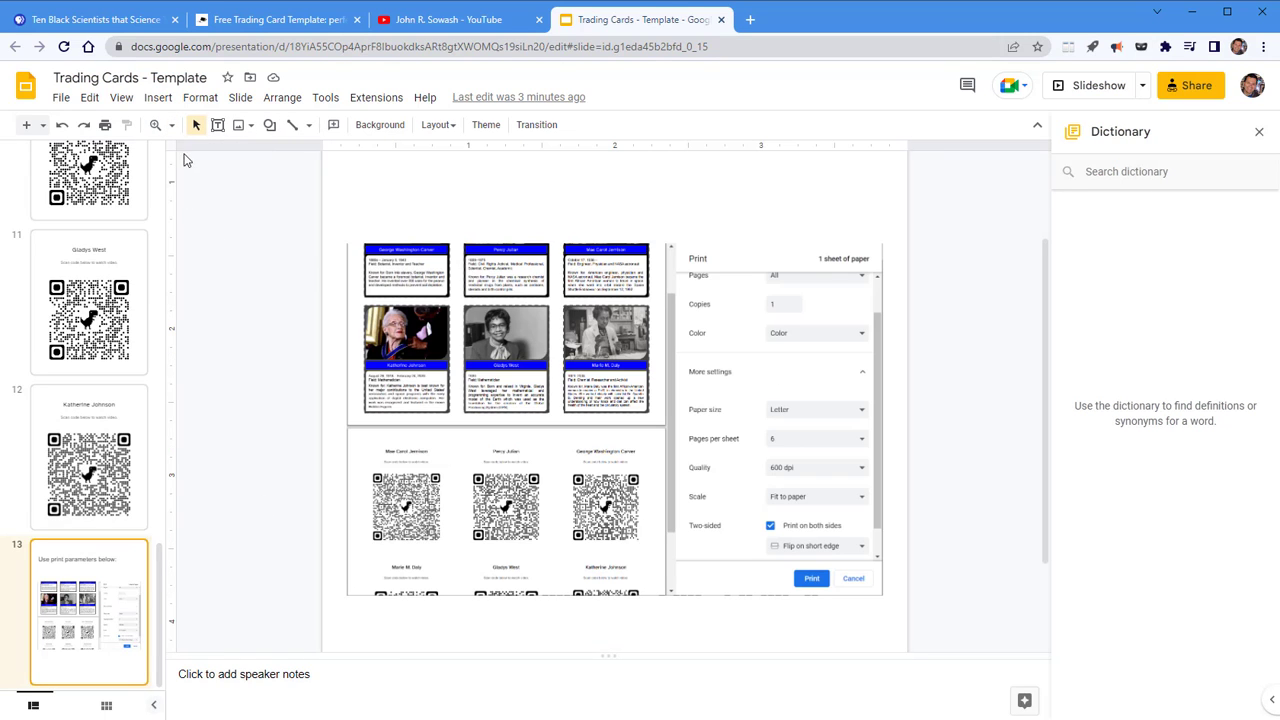
{"action": "left_click", "coordinate": [171, 125]}
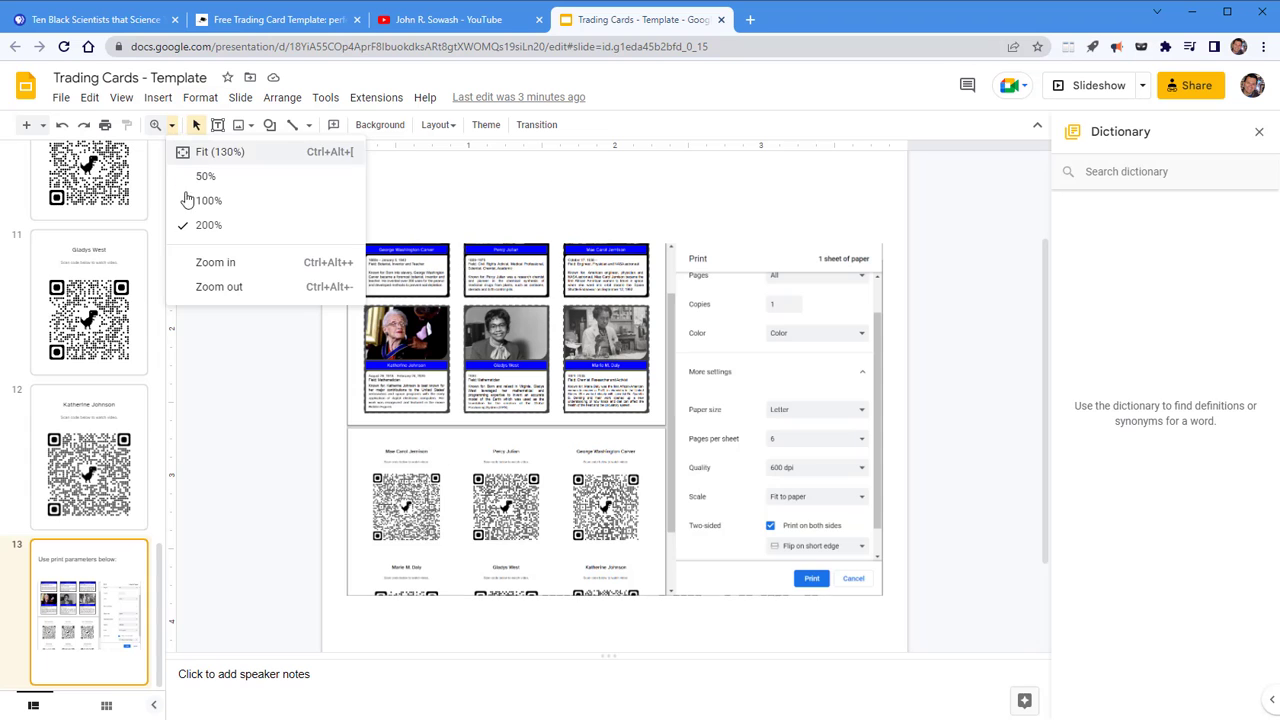
{"action": "left_click", "coordinate": [229, 262]}
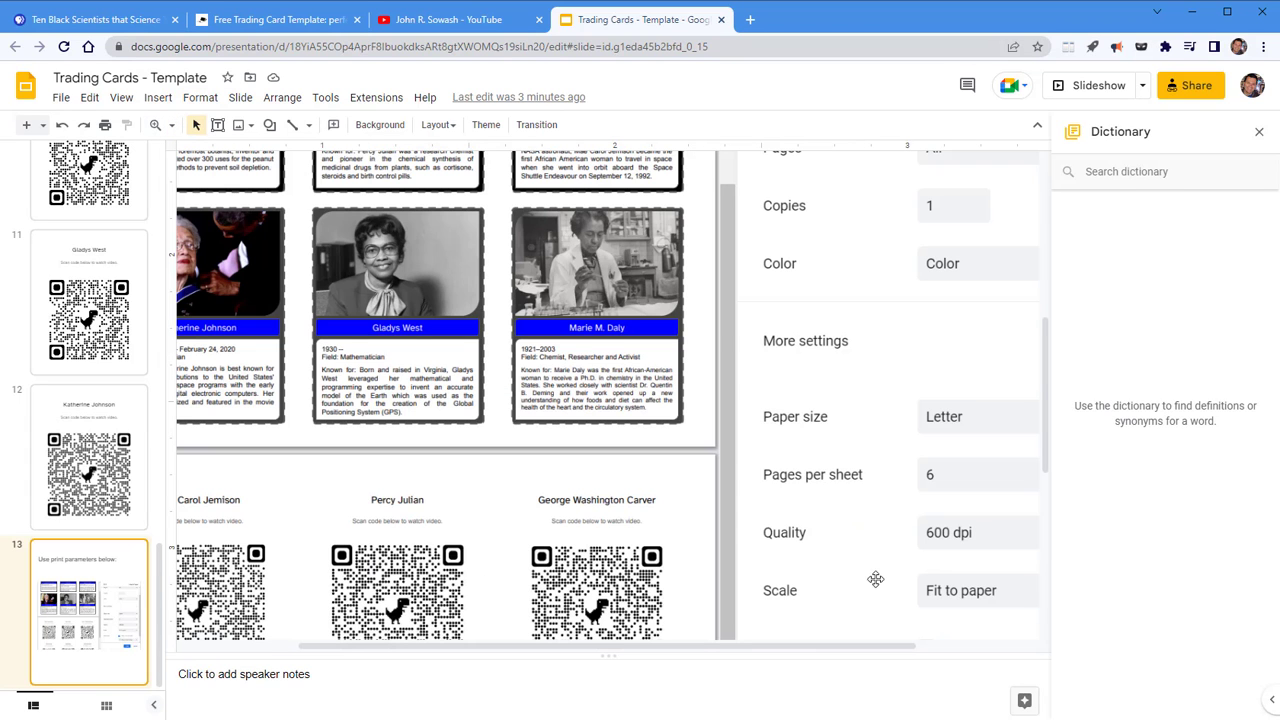
Read the print settings: Letter paper, 6 pages per sheet, 600 dpi, two-sided
{"action": "left_click_drag", "start_coordinate": [865, 651], "coordinate": [960, 652]}
{"action": "scroll", "coordinate": [1047, 457], "scroll_direction": "down", "scroll_amount": 1}
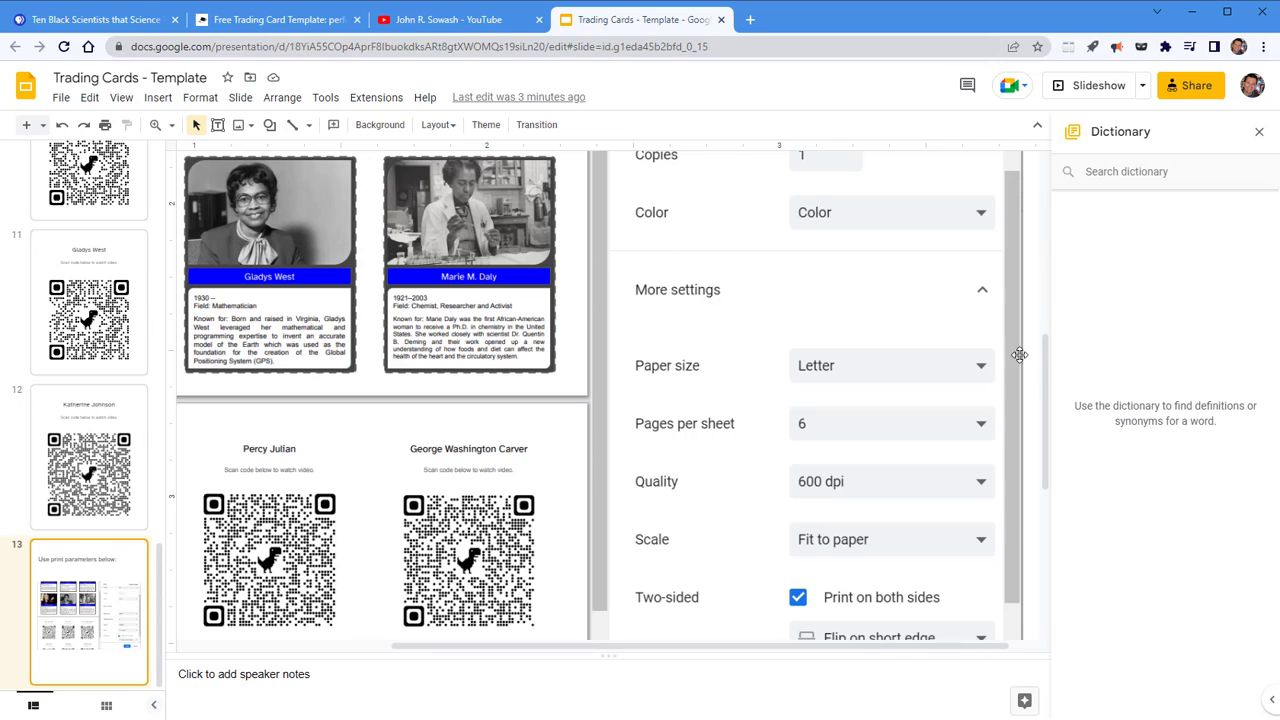
{"action": "scroll", "coordinate": [1047, 410], "scroll_direction": "down", "scroll_amount": 2}
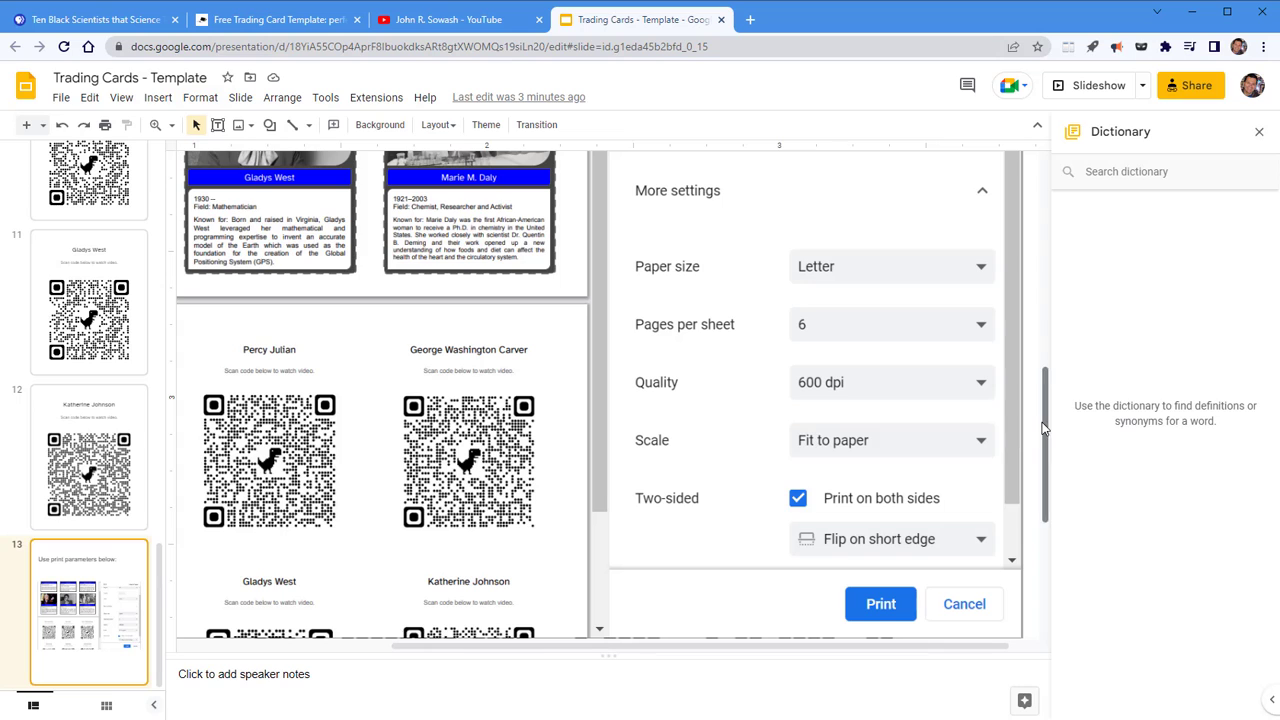
{"action": "scroll", "coordinate": [1035, 430], "scroll_direction": "down", "scroll_amount": 2}
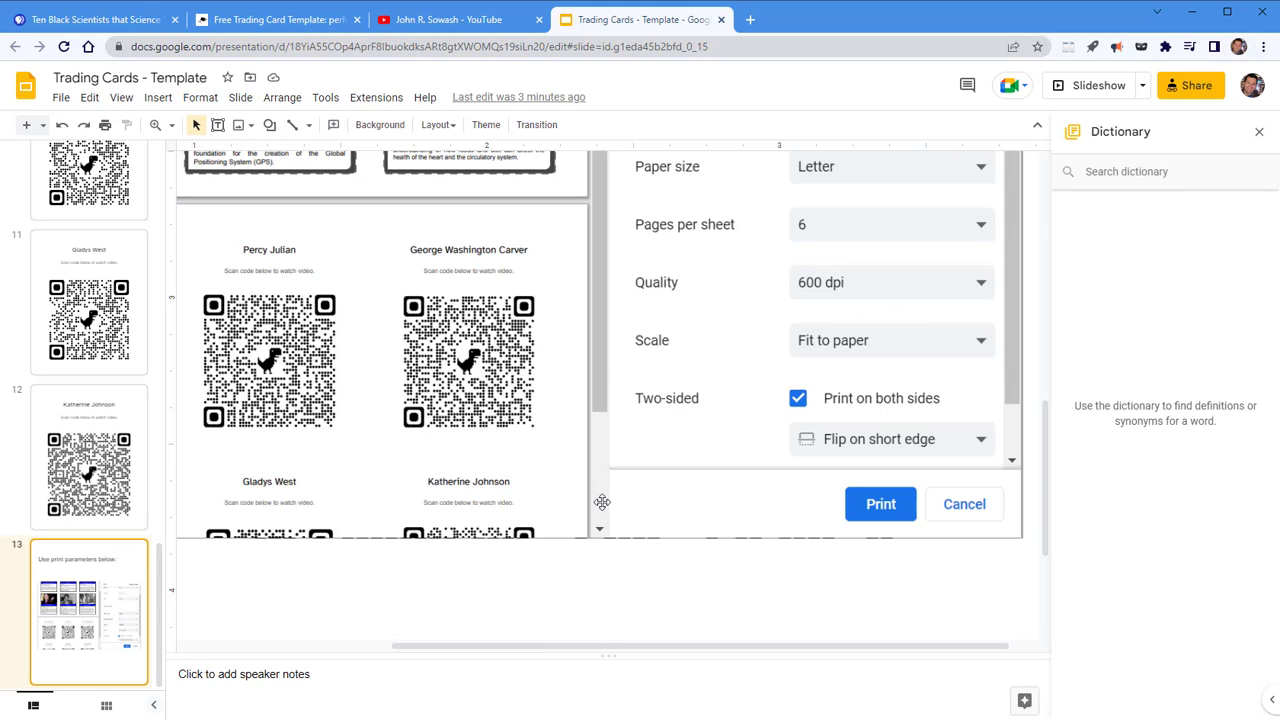
{"action": "left_click", "coordinate": [173, 126]}
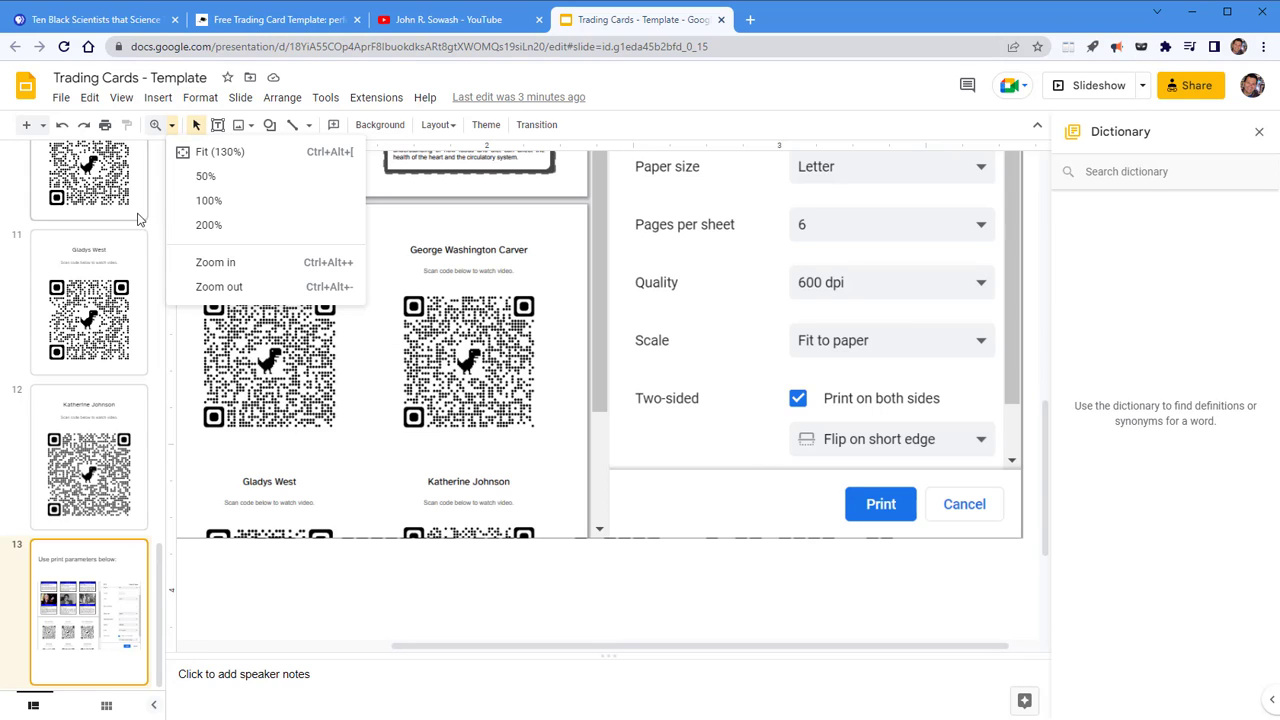
Fit the whole of slide 13 back in the window
{"action": "left_click", "coordinate": [190, 158]}
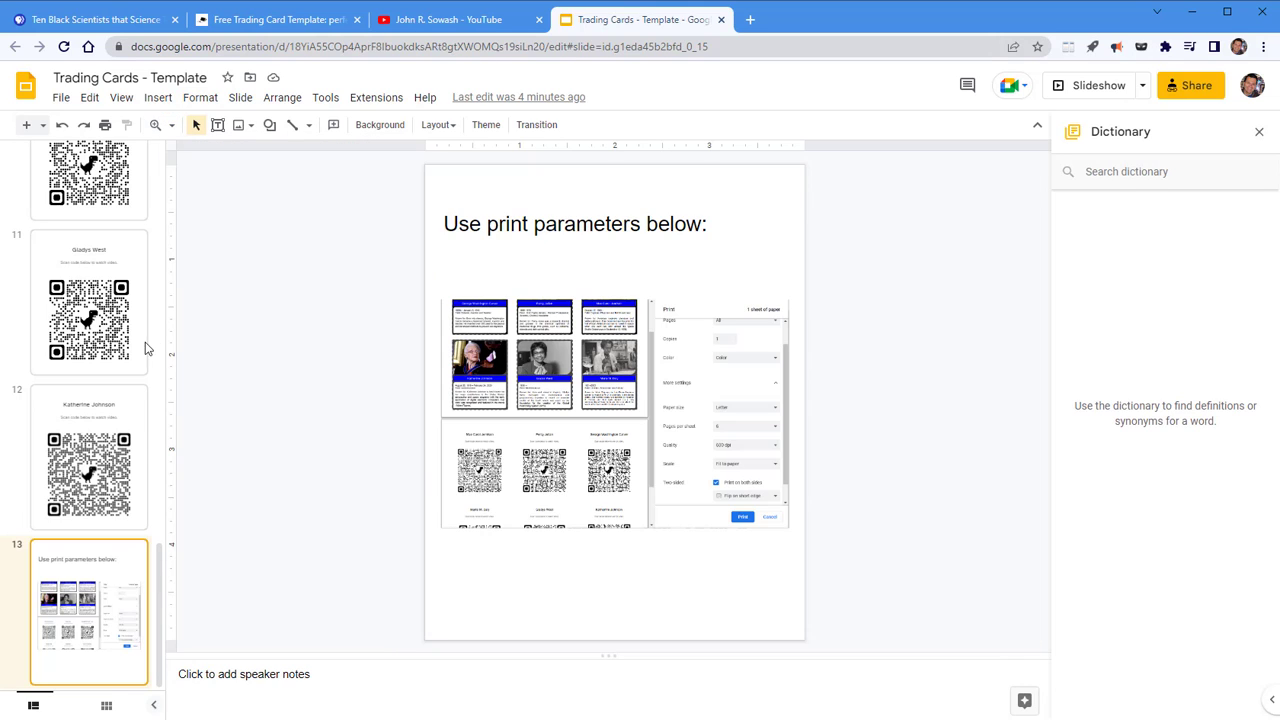
{"action": "scroll", "coordinate": [115, 370], "scroll_direction": "up", "scroll_amount": 10}
{"action": "scroll", "coordinate": [115, 370], "scroll_direction": "up", "scroll_amount": 5}
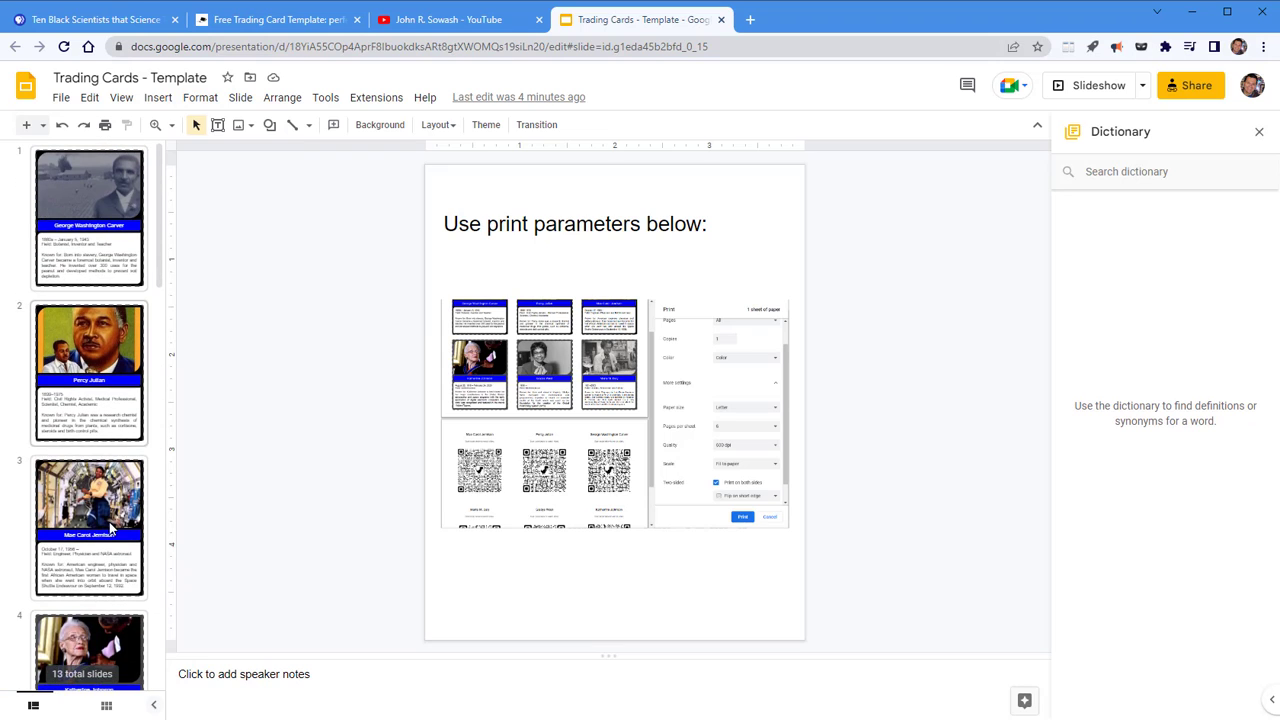
In grid view, find the new Edward Bouchet, Annie Easley, Walter Lincoln Hawkins and Alexa Canady cards
{"action": "left_click", "coordinate": [106, 705]}
{"action": "scroll", "coordinate": [370, 336], "scroll_direction": "down", "scroll_amount": 5}
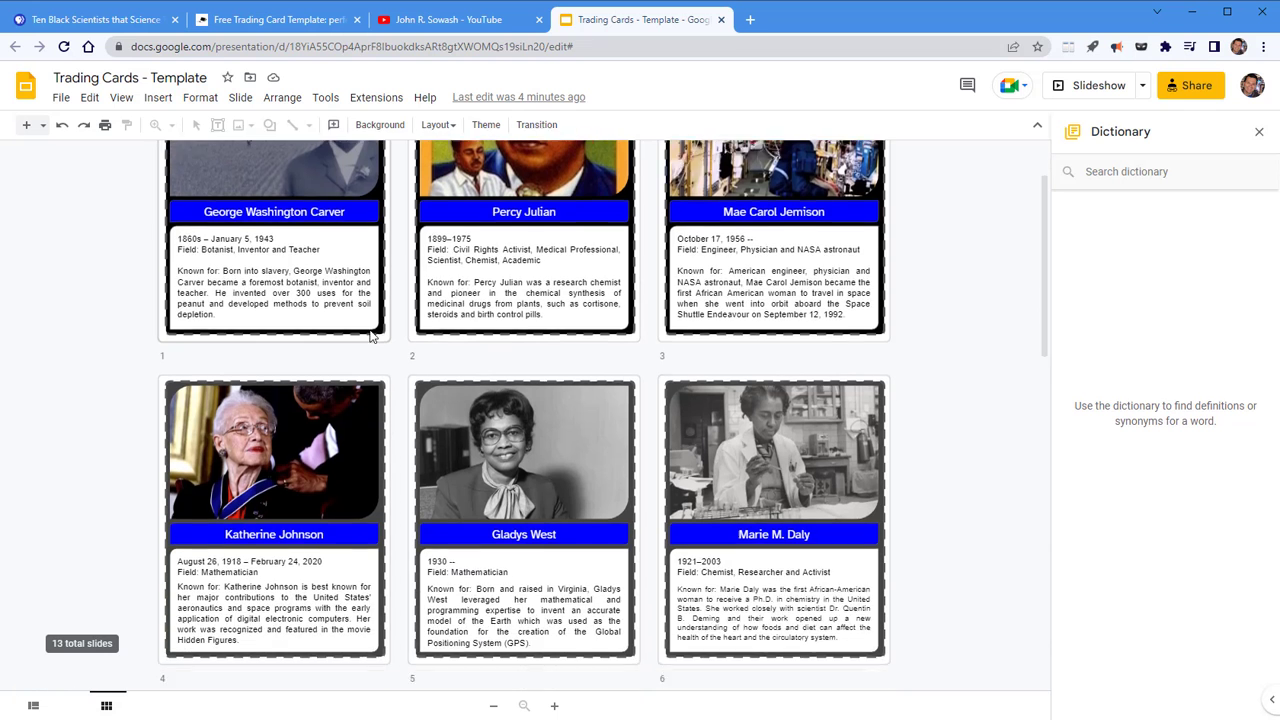
{"action": "scroll", "coordinate": [370, 336], "scroll_direction": "up", "scroll_amount": 5}
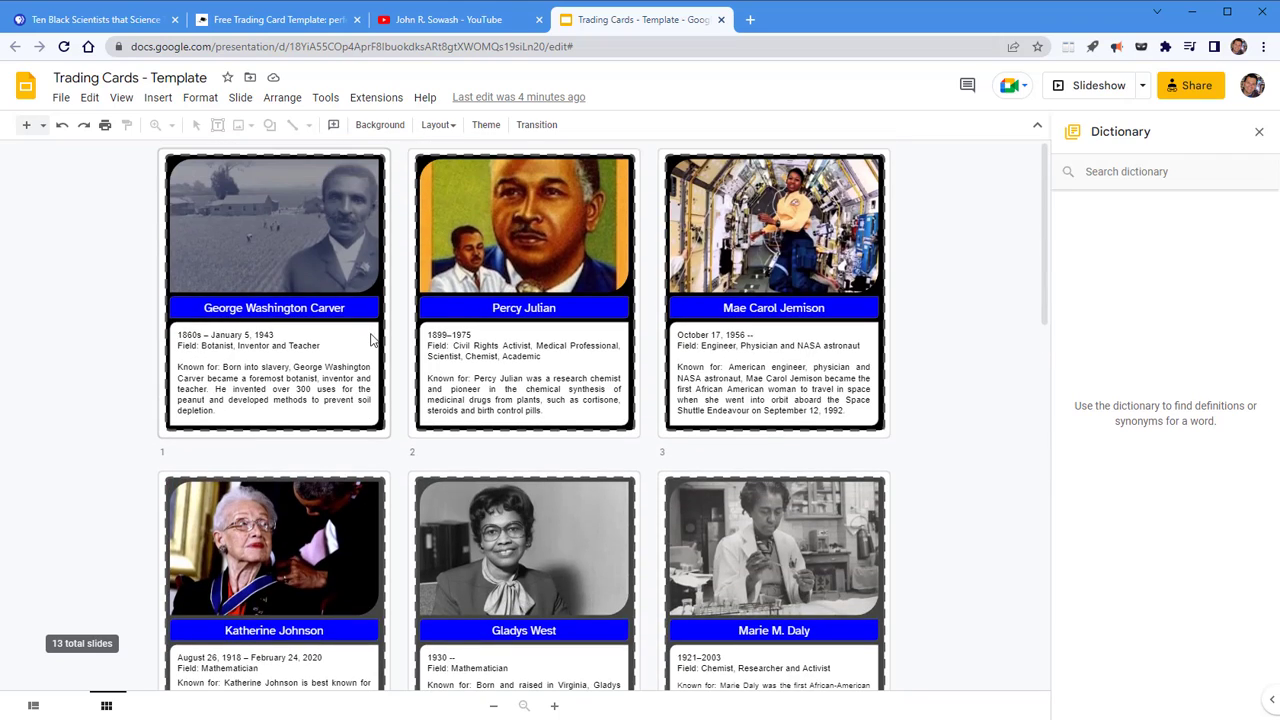
{"action": "scroll", "coordinate": [565, 468], "scroll_direction": "down", "scroll_amount": 10}
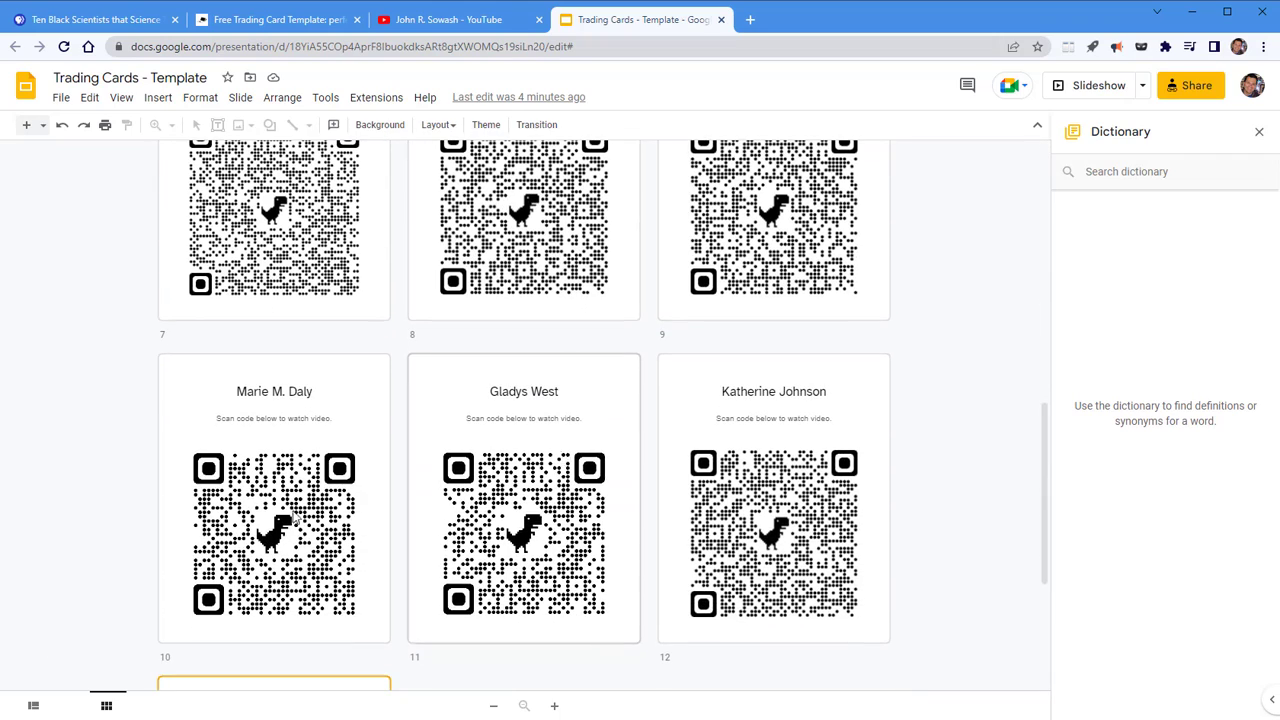
{"action": "scroll", "coordinate": [524, 415], "scroll_direction": "down", "scroll_amount": 5}
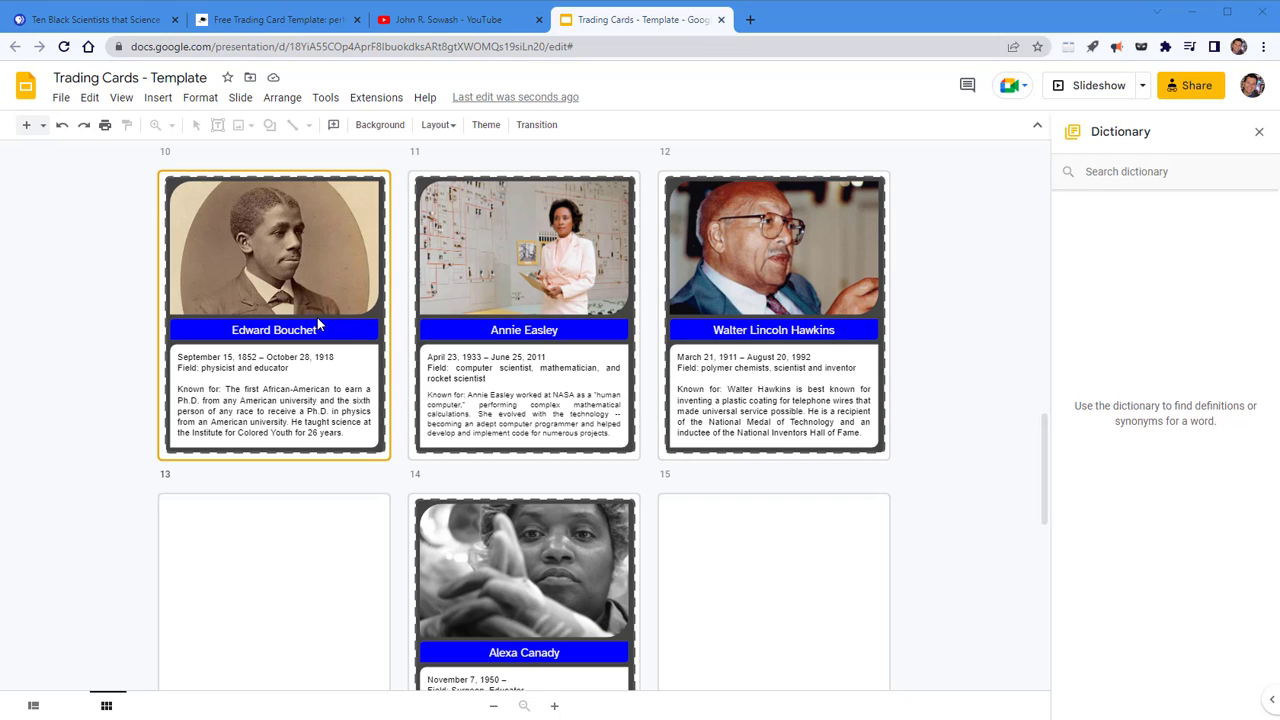
{"action": "scroll", "coordinate": [485, 490], "scroll_direction": "up", "scroll_amount": 1}
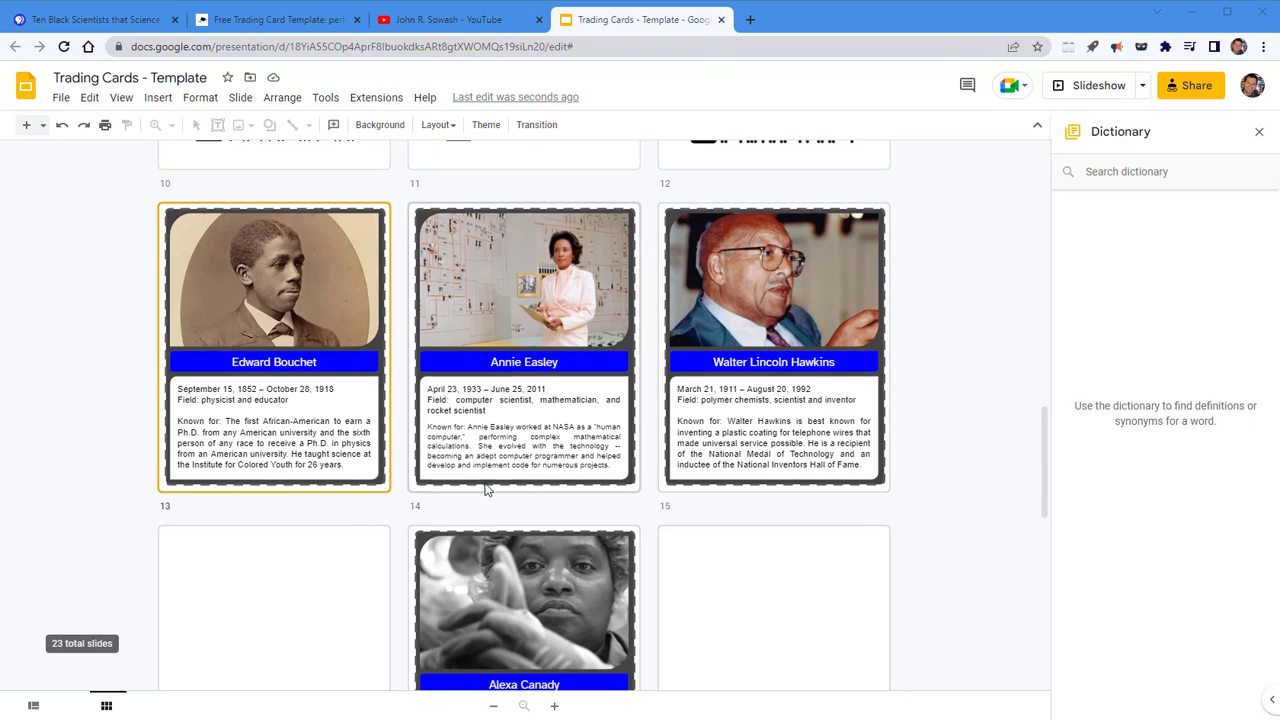
{"action": "scroll", "coordinate": [487, 490], "scroll_direction": "down", "scroll_amount": 1}
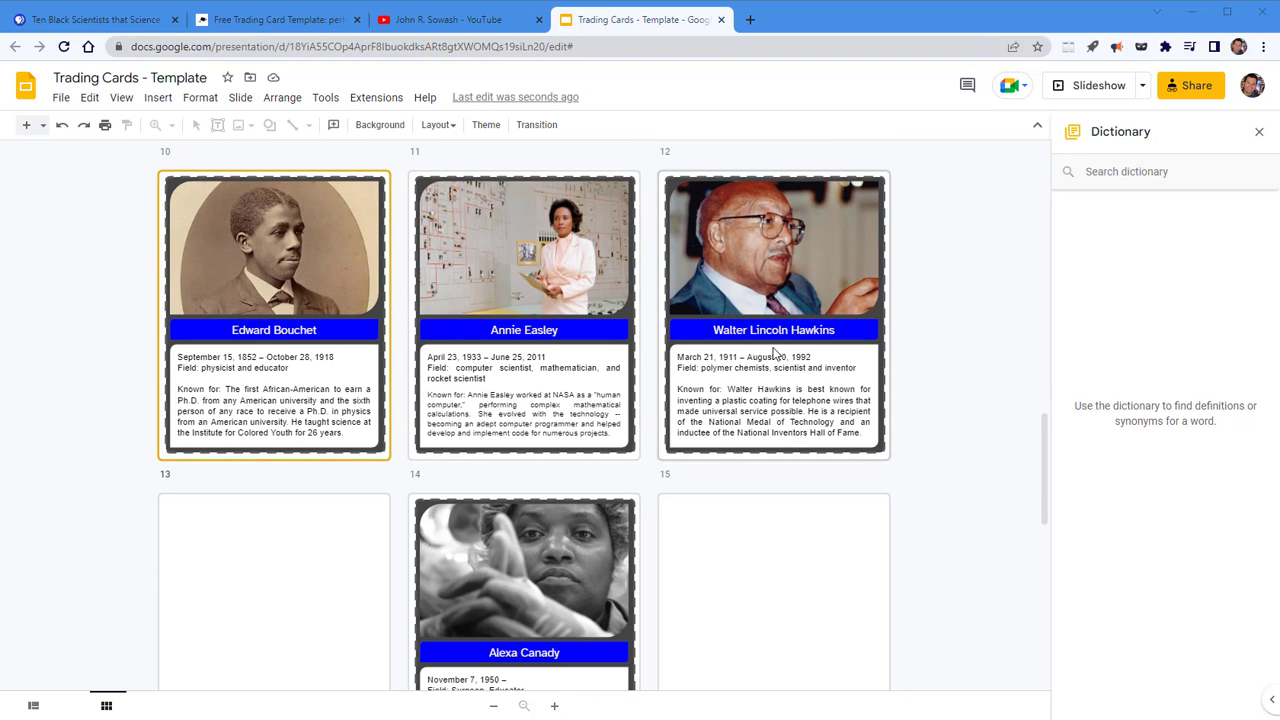
{"action": "scroll", "coordinate": [518, 360], "scroll_direction": "down", "scroll_amount": 5}
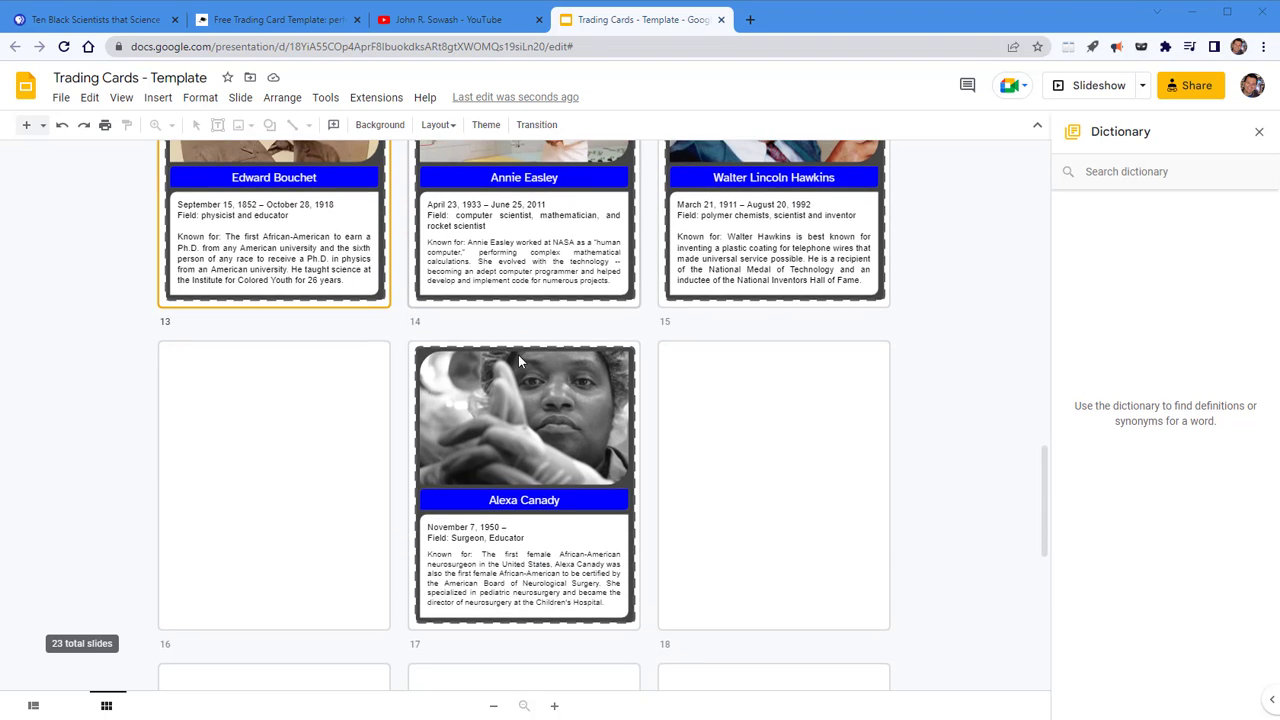
{"action": "scroll", "coordinate": [686, 260], "scroll_direction": "up", "scroll_amount": 4}
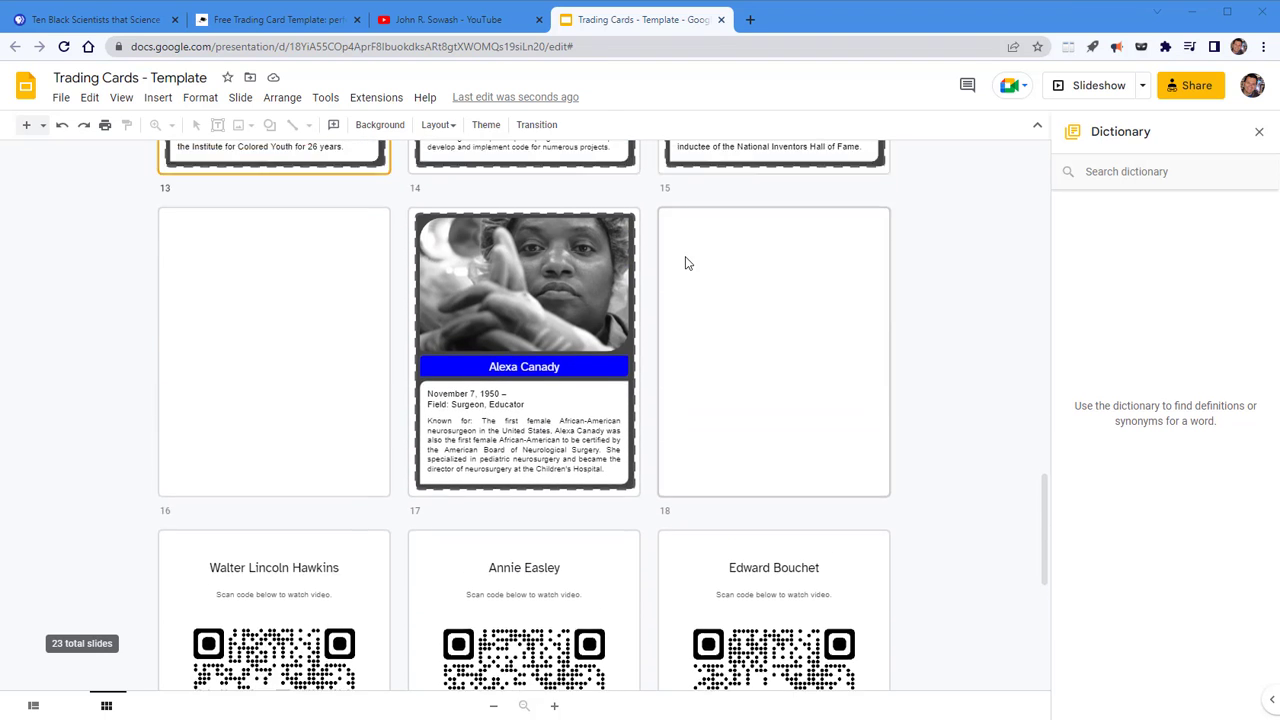
{"action": "scroll", "coordinate": [177, 577], "scroll_direction": "down", "scroll_amount": 3}
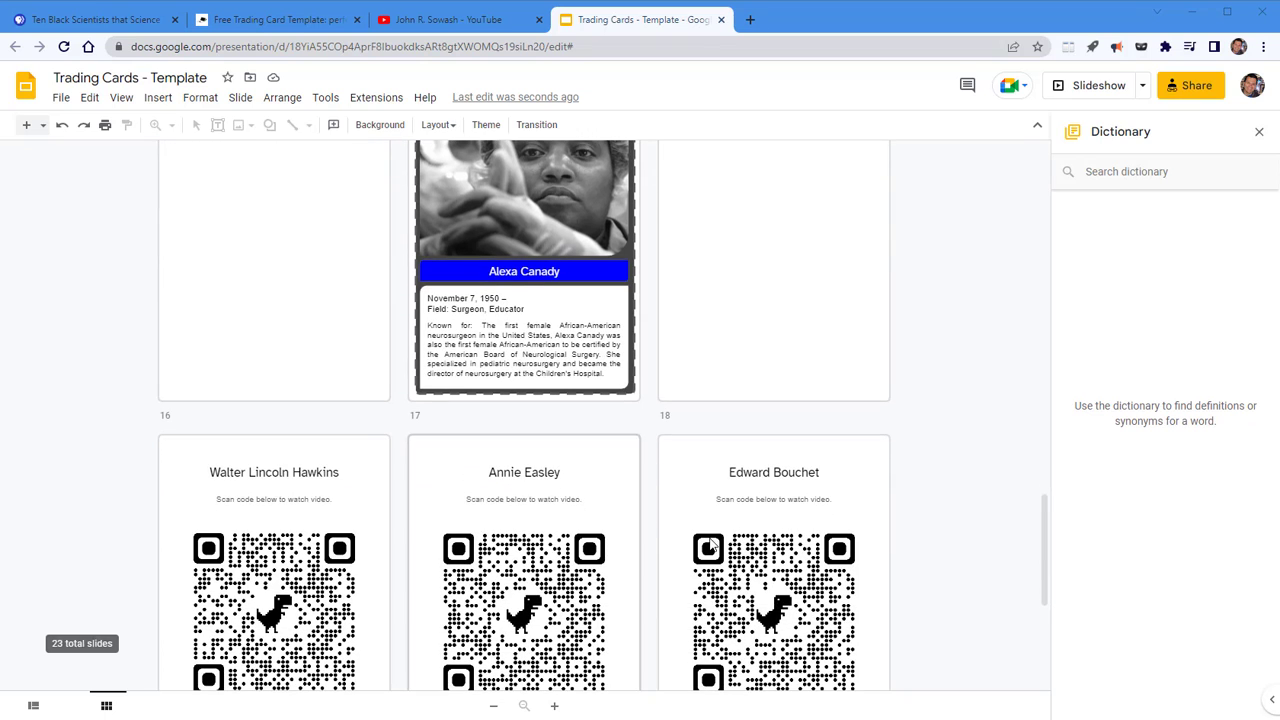
{"action": "scroll", "coordinate": [770, 515], "scroll_direction": "up", "scroll_amount": 3}
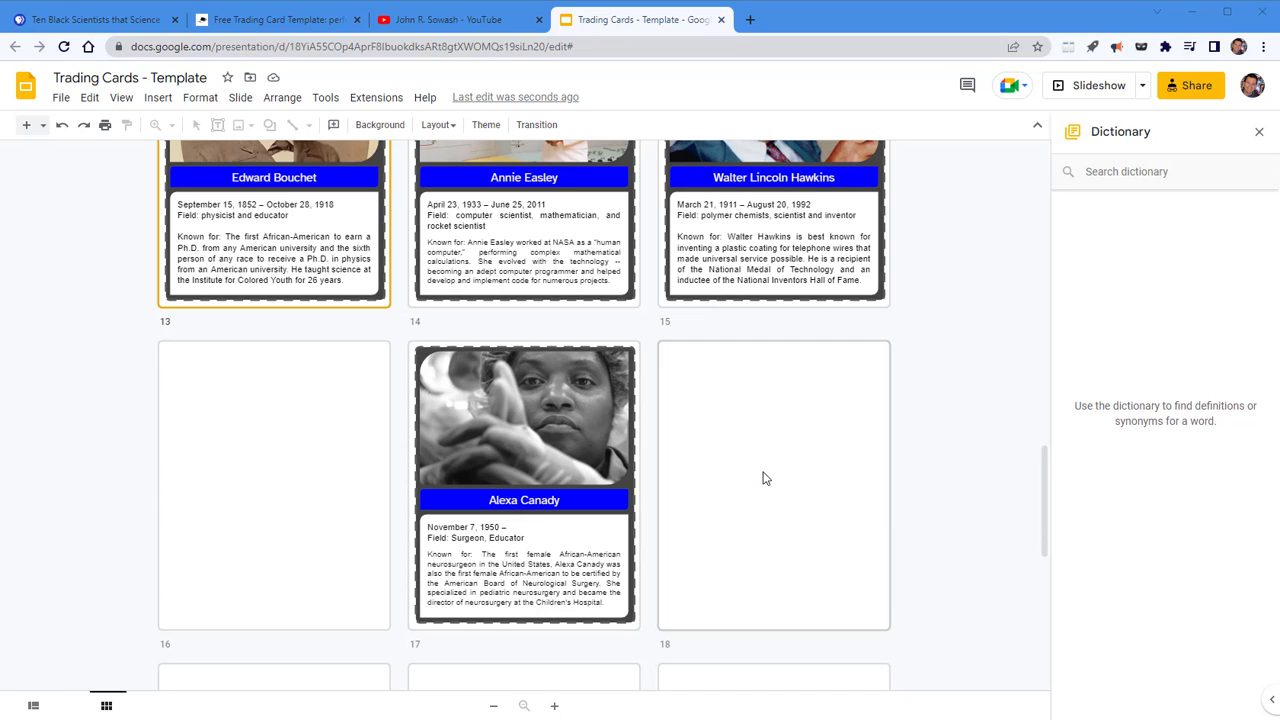
{"action": "scroll", "coordinate": [768, 474], "scroll_direction": "down", "scroll_amount": 5}
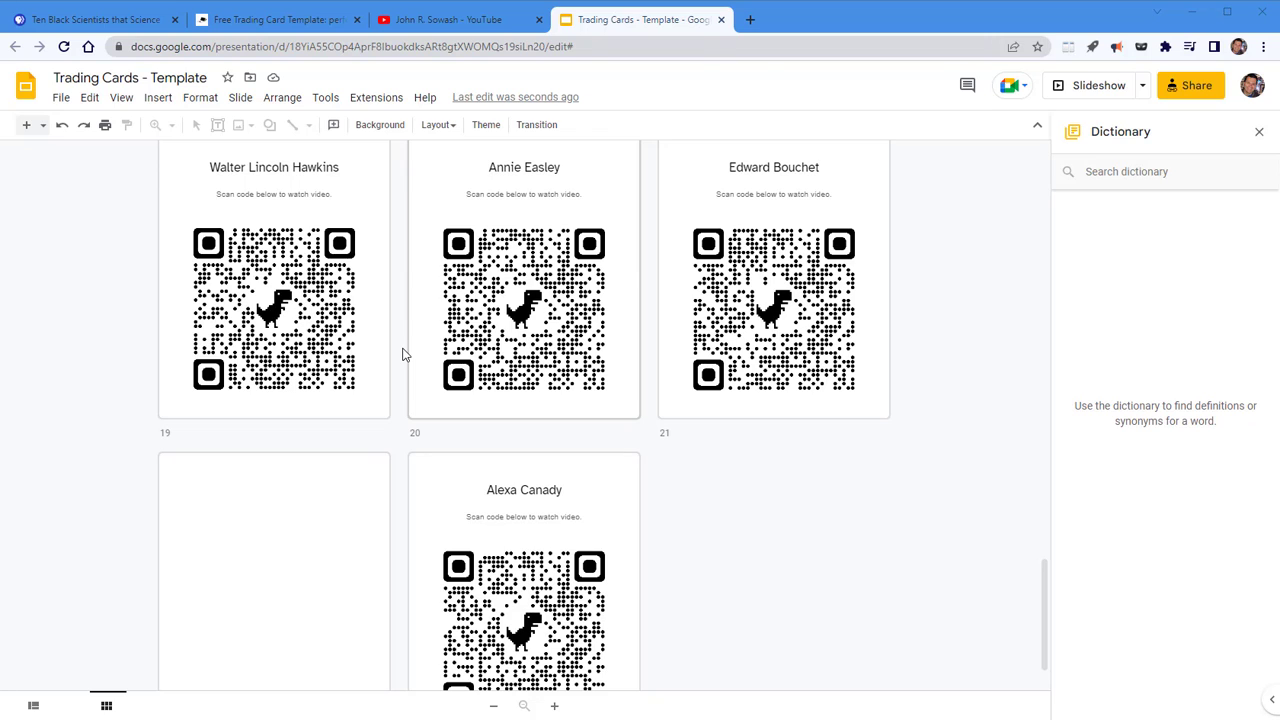
{"action": "scroll", "coordinate": [403, 354], "scroll_direction": "up", "scroll_amount": 20}
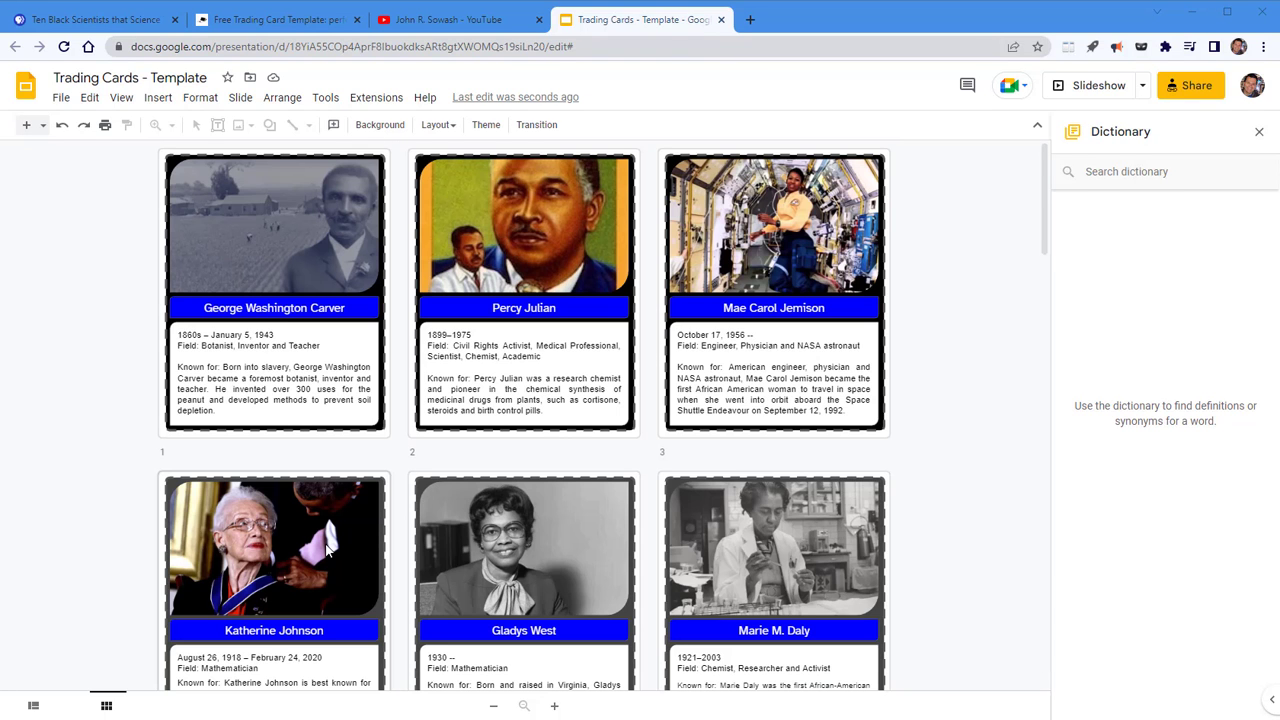